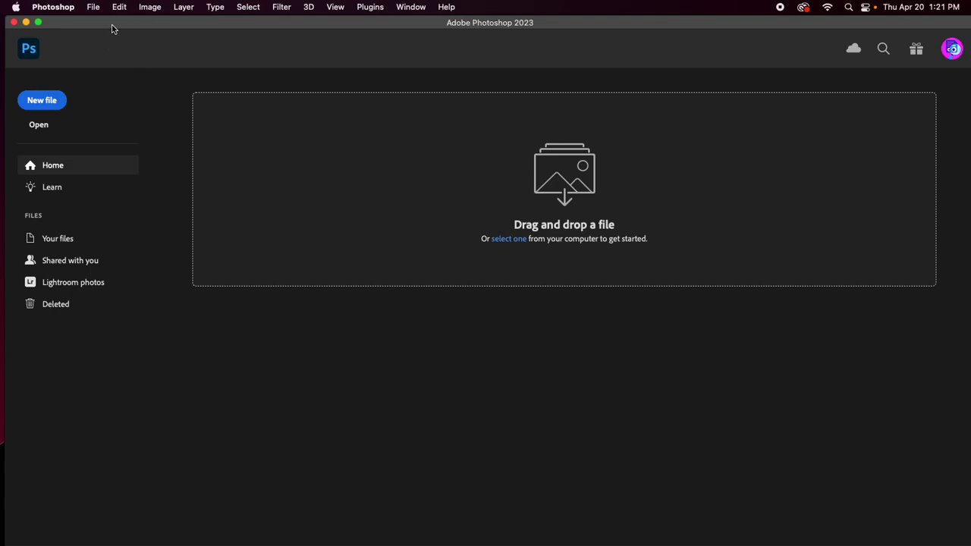
- Browse for a file to open in the Set_1 folder inside 230Pshp_Files > StockPhotos
click(93, 8)
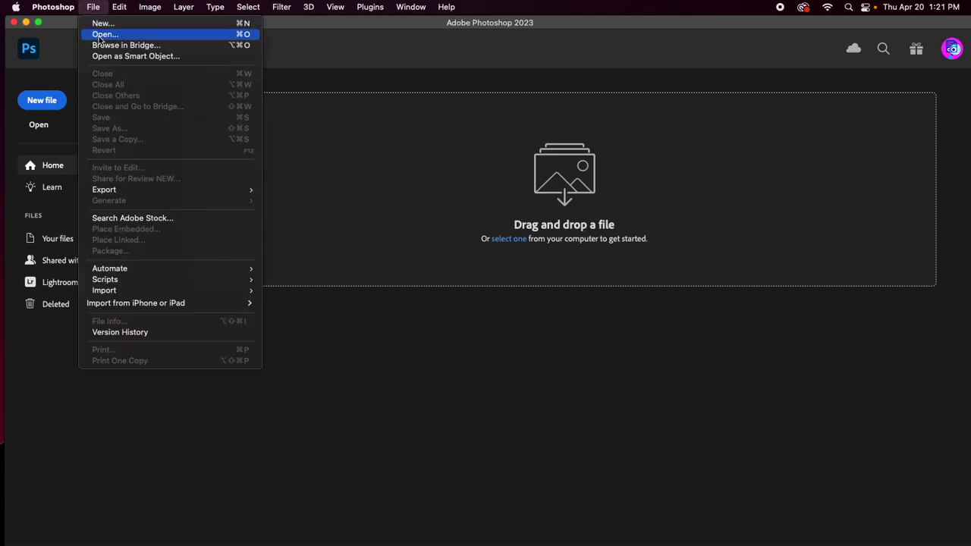
click(104, 34)
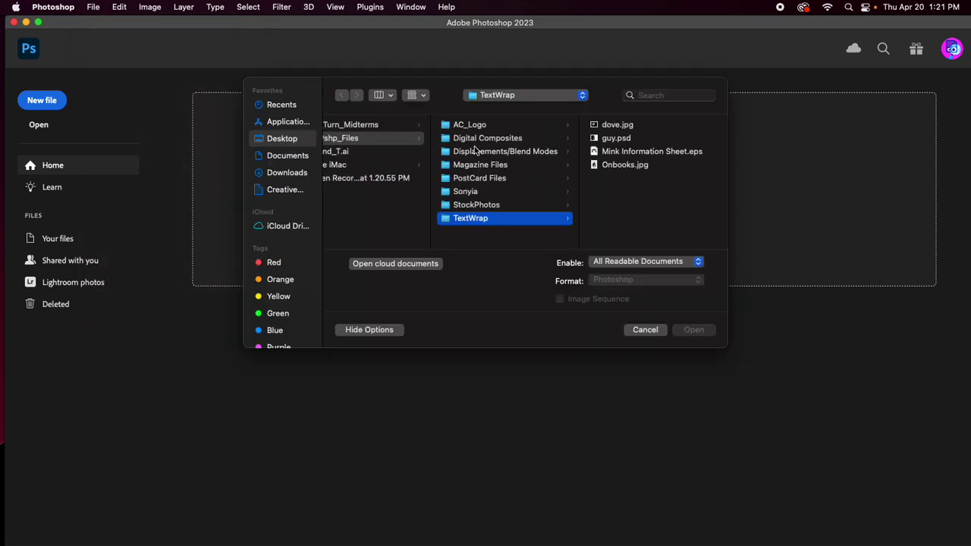
click(492, 100)
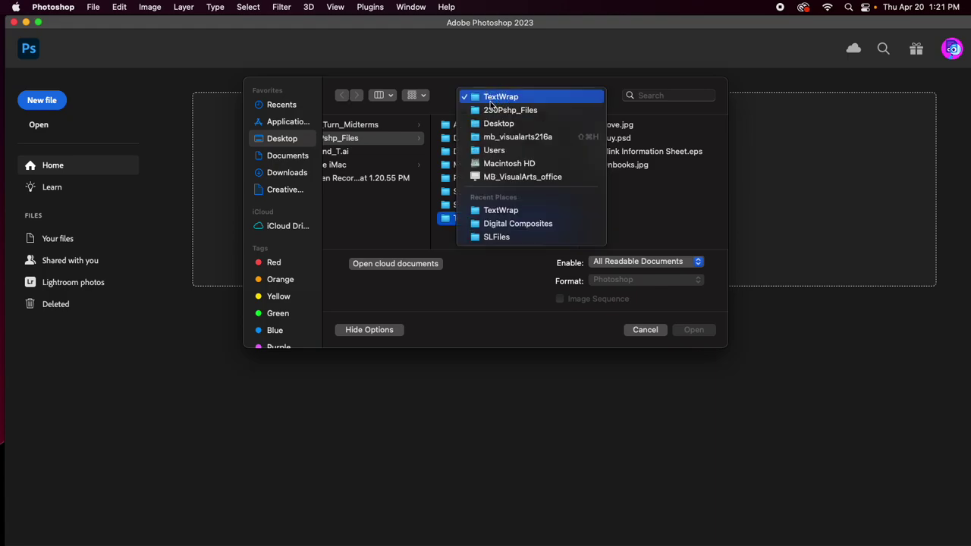
click(491, 113)
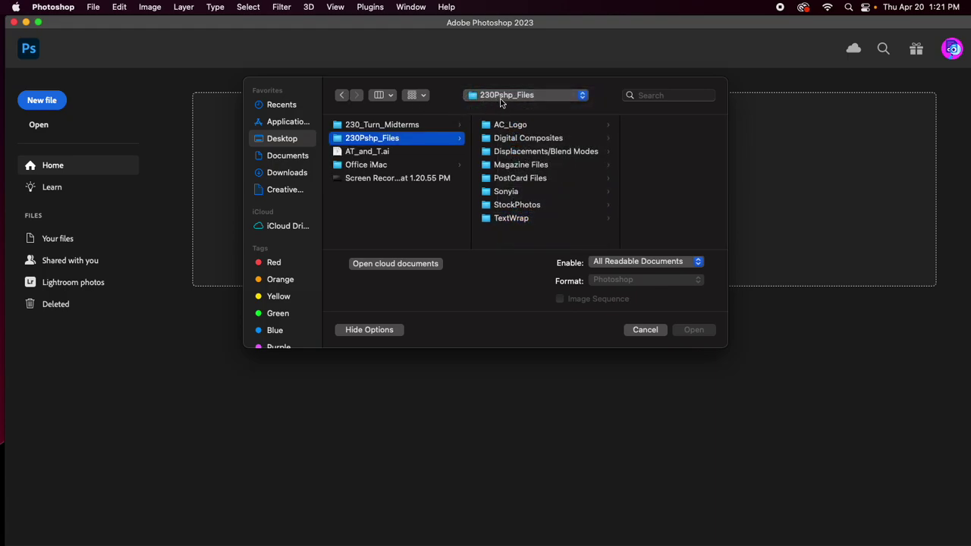
click(500, 206)
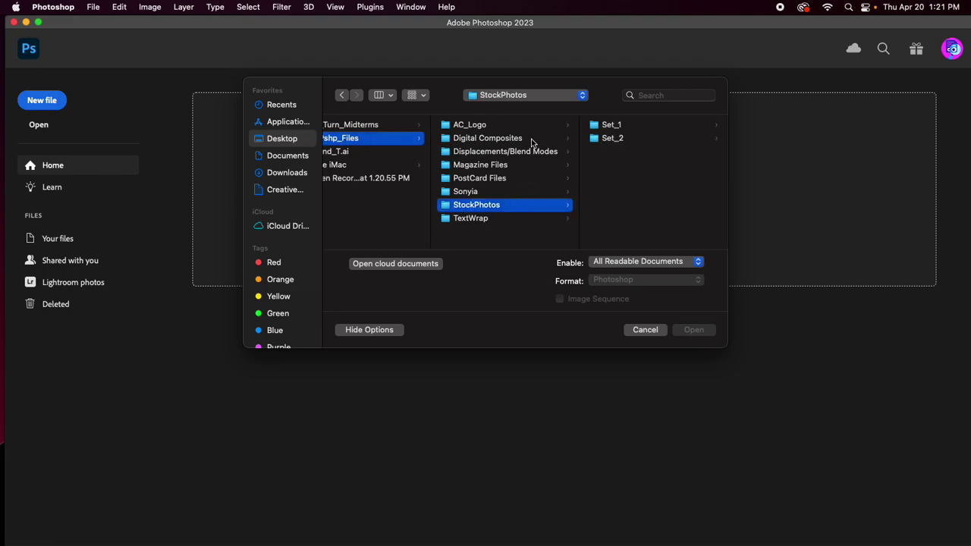
click(611, 125)
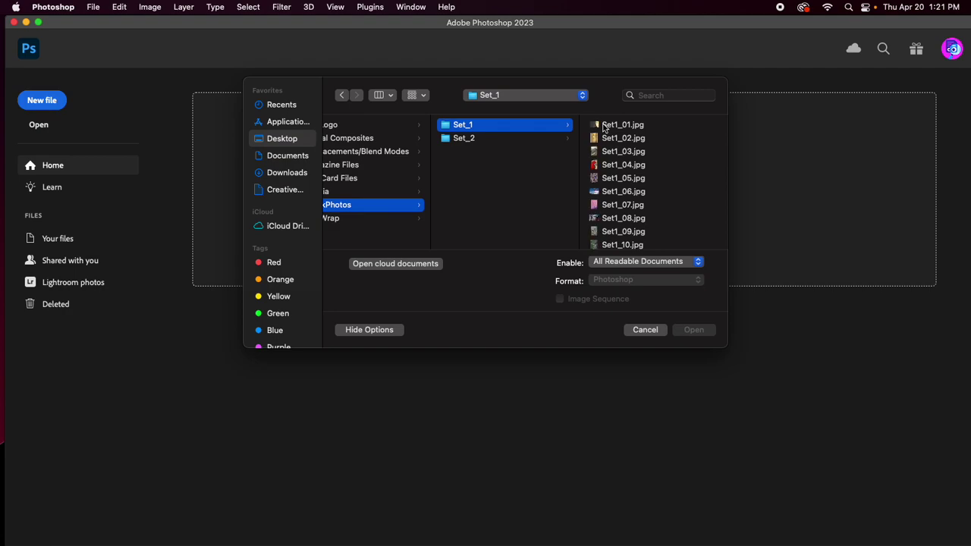
- Look through the Set_1 photo previews starting at Set1_06.jpg and open Set1_49.jpg
click(659, 191)
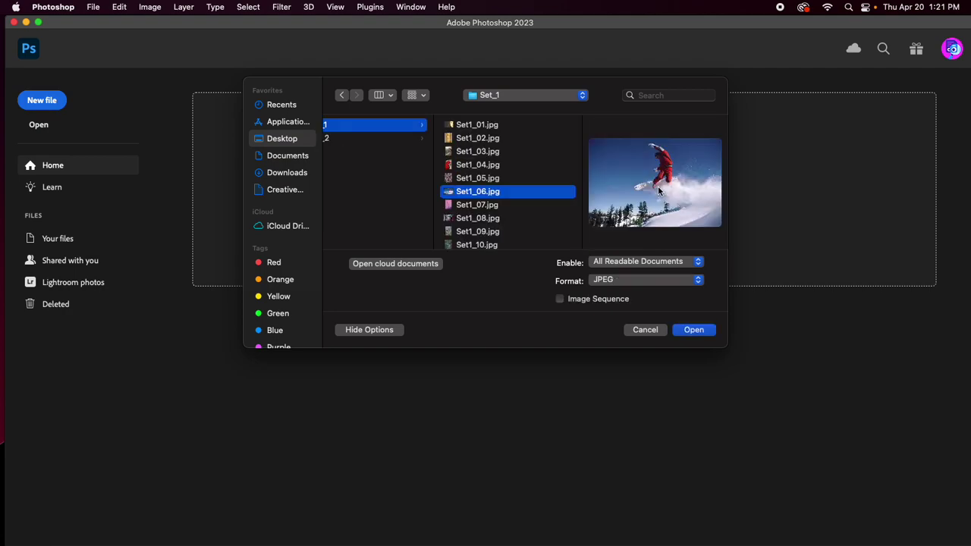
key(Down)
key(Down)
key(Down)
key(Down)
key(Down)
key(Down)
key(Down)
key(Down)
key(Down)
key(Down)
key(Down)
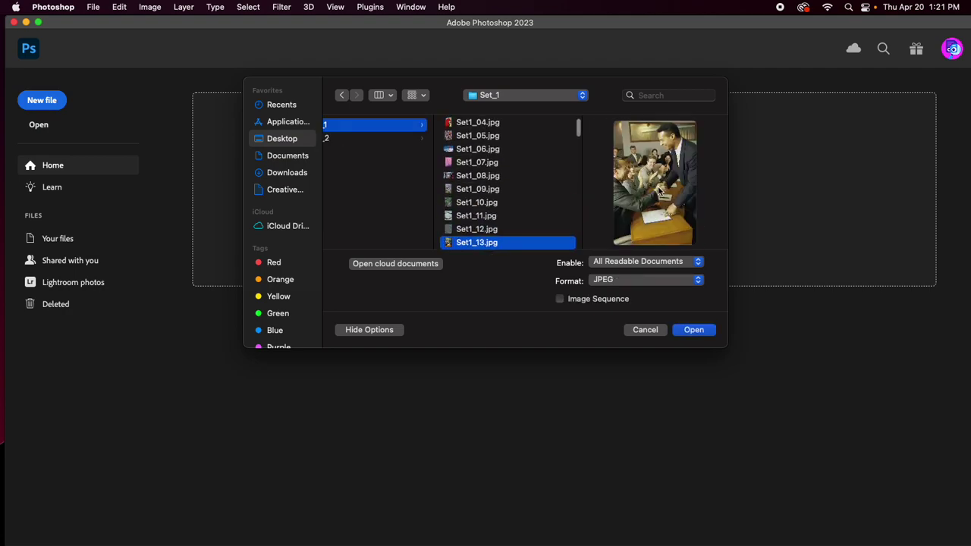
key(Down)
key(Down)
key(Down)
key(Down)
key(Down)
key(Down)
key(Down)
key(Down)
key(Down)
key(Down)
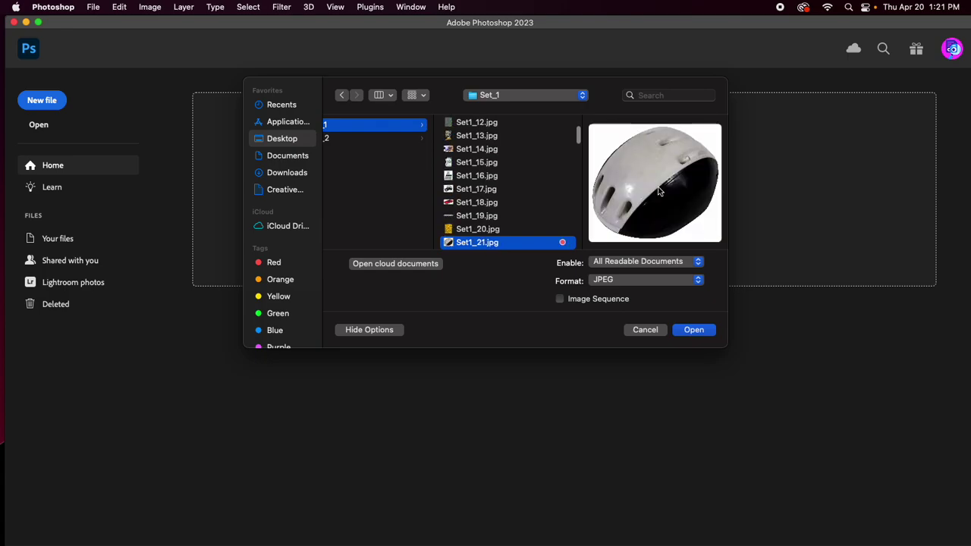
key(Down)
key(Down)
key(Down)
key(Down)
key(Down)
key(Down)
key(Down)
key(Down)
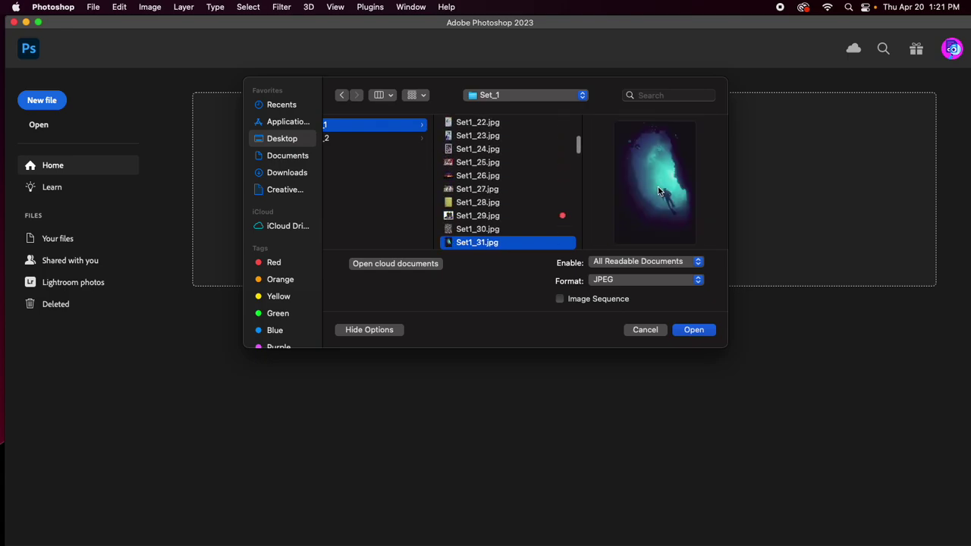
key(Down)
key(Down)
key(Down)
key(Down)
key(Down)
key(Down)
key(Down)
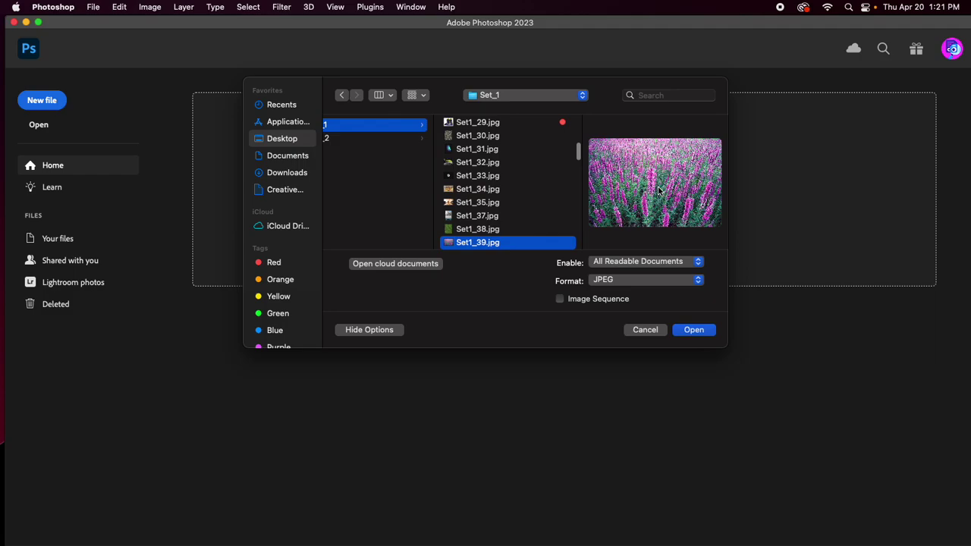
key(Down)
key(Down)
key(Down)
key(Down)
key(Down)
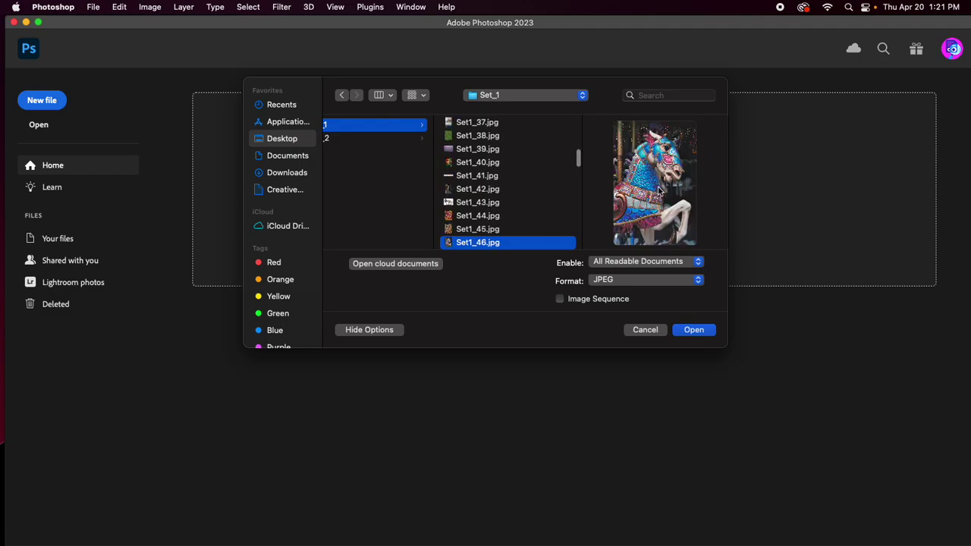
key(Down)
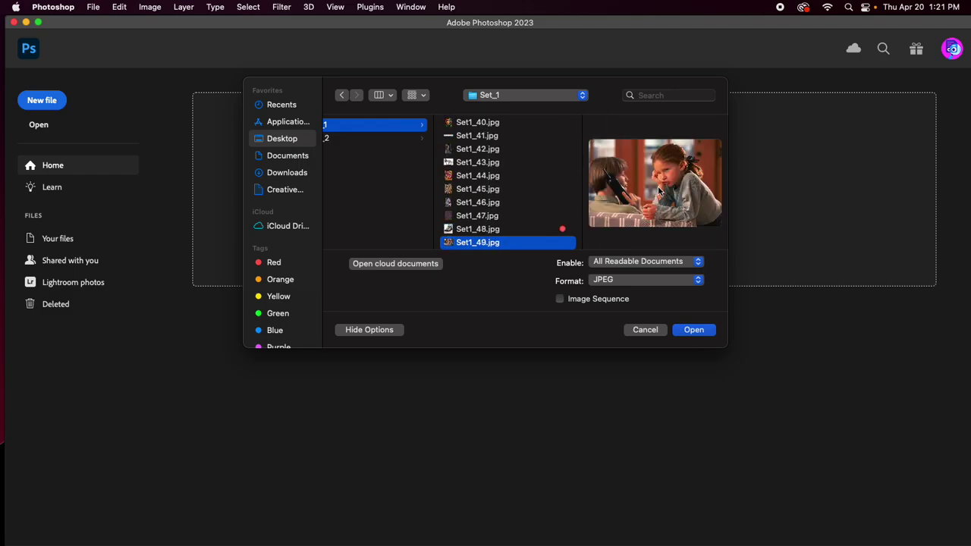
click(694, 330)
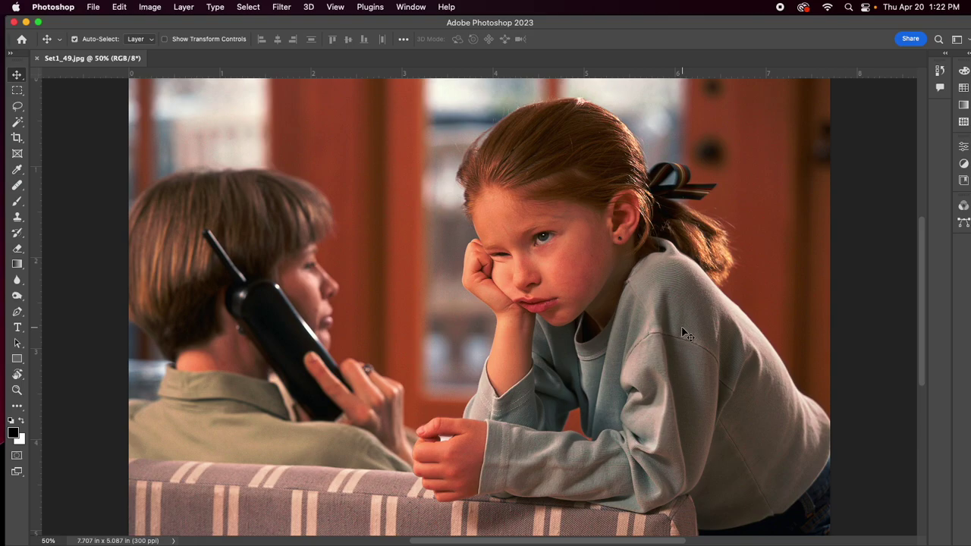
- Show the Layers panel, place it beside the photo and make it narrower
key(super+minus)
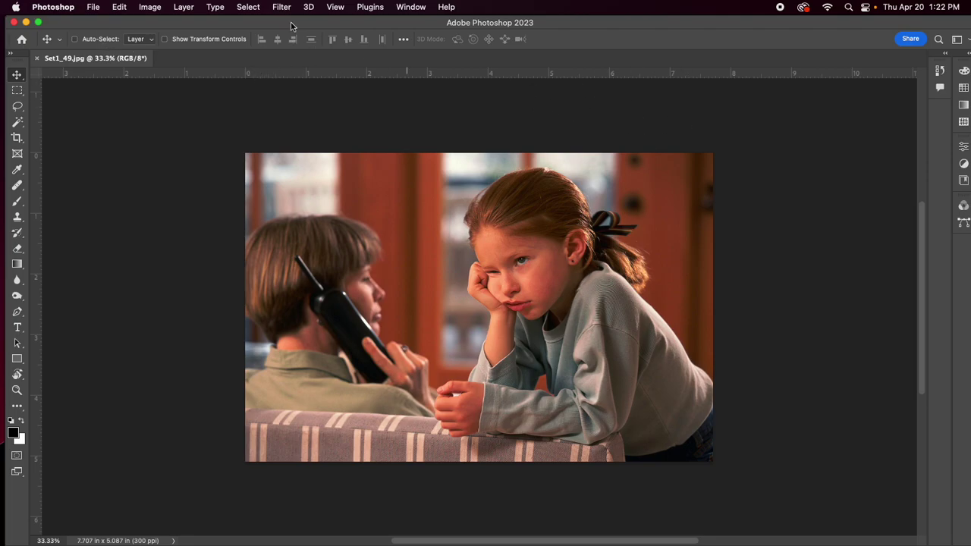
click(411, 7)
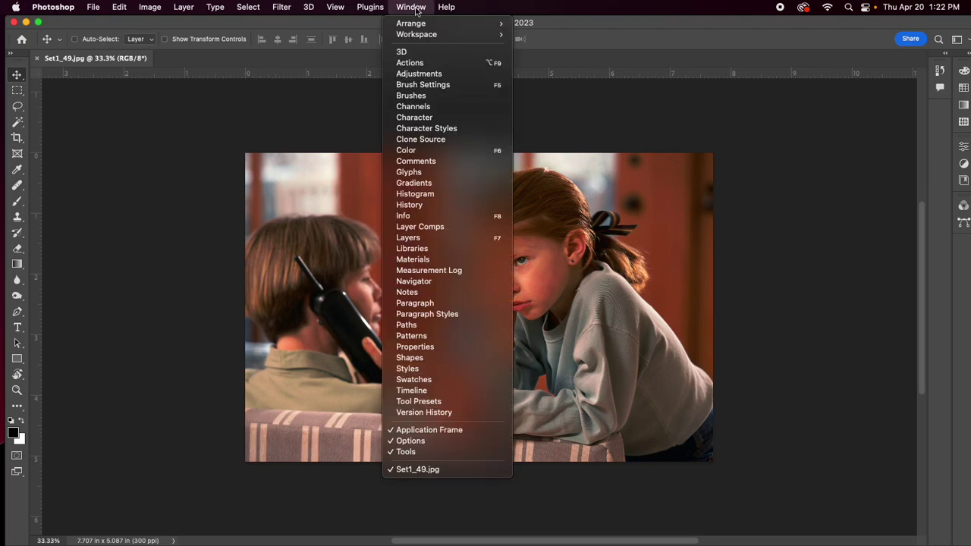
click(426, 237)
drag(759, 144, 771, 106)
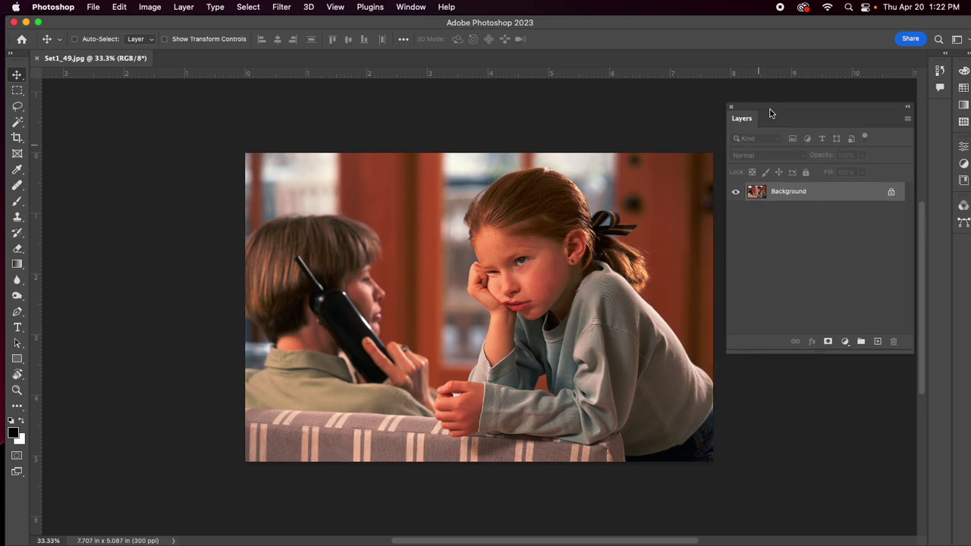
drag(910, 351, 892, 351)
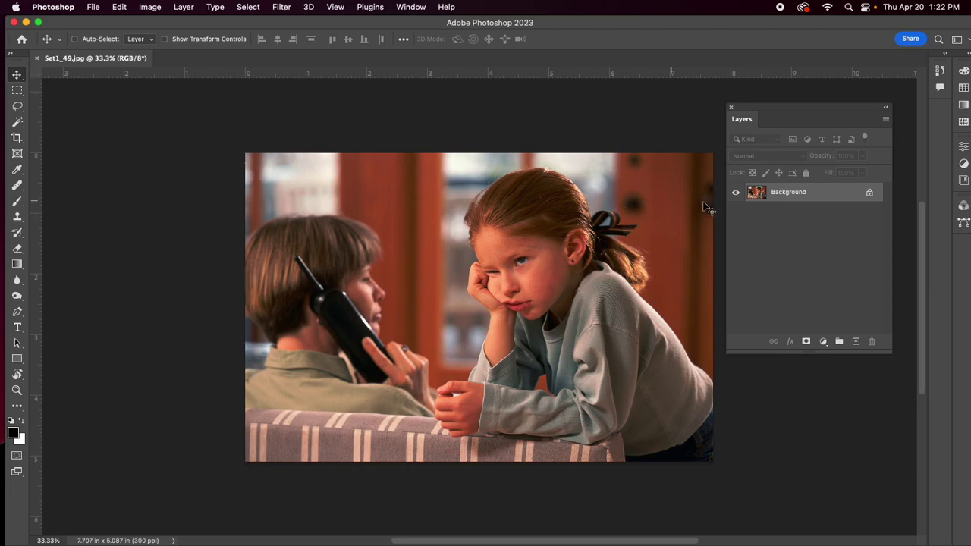
- Convert the locked Background into a regular layer named Layer 0 and duplicate it
double_click(812, 194)
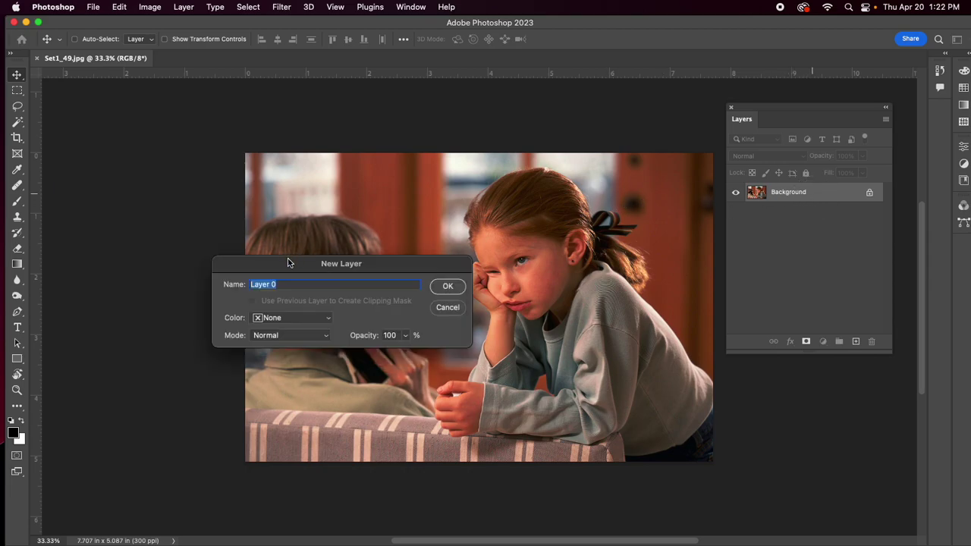
drag(289, 262, 392, 152)
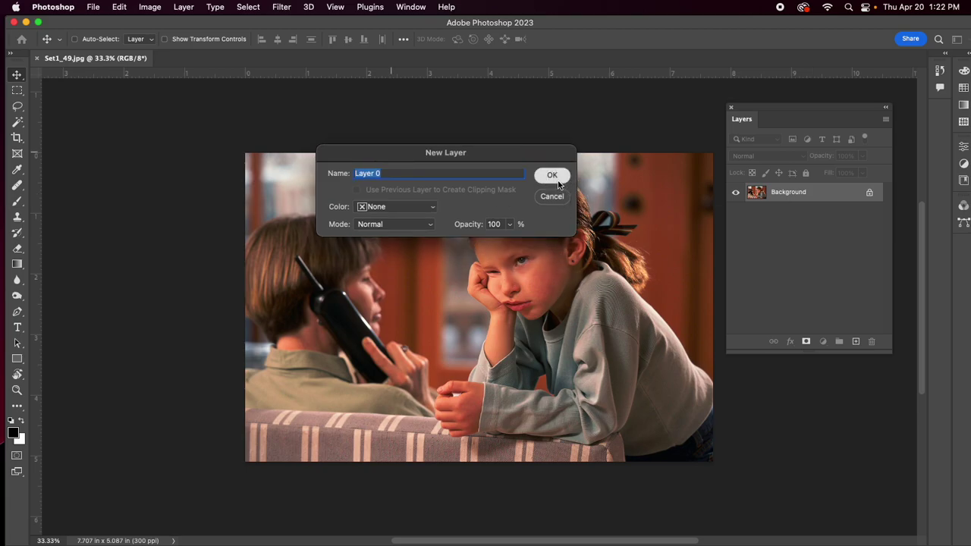
click(559, 178)
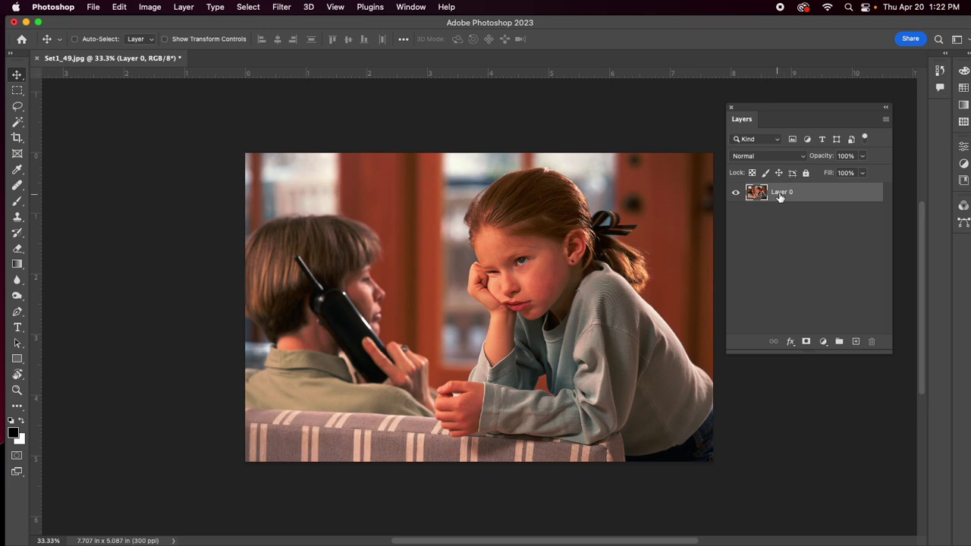
drag(778, 195, 855, 342)
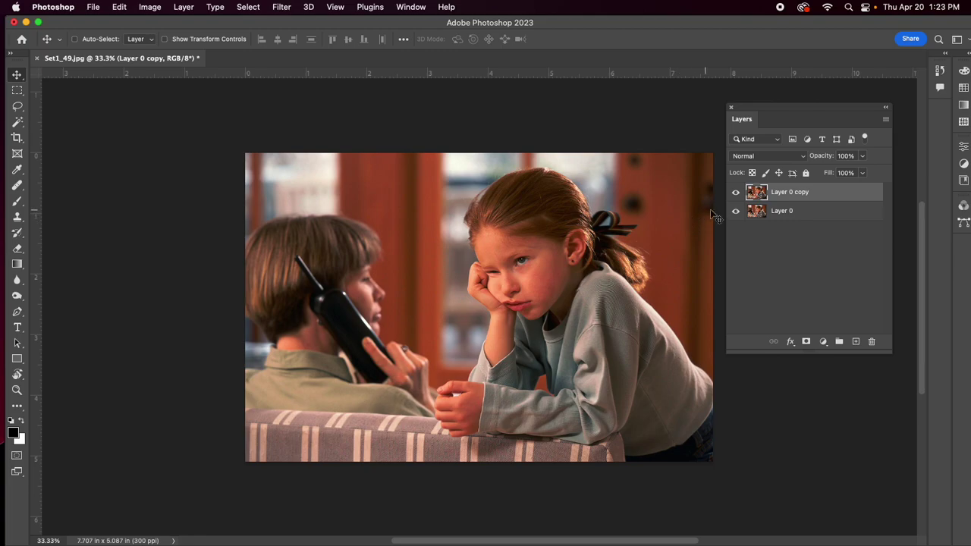
- Hide the original Layer 0 and rename its copy Girl
click(735, 214)
double_click(792, 191)
text(Girl)
key(Return)
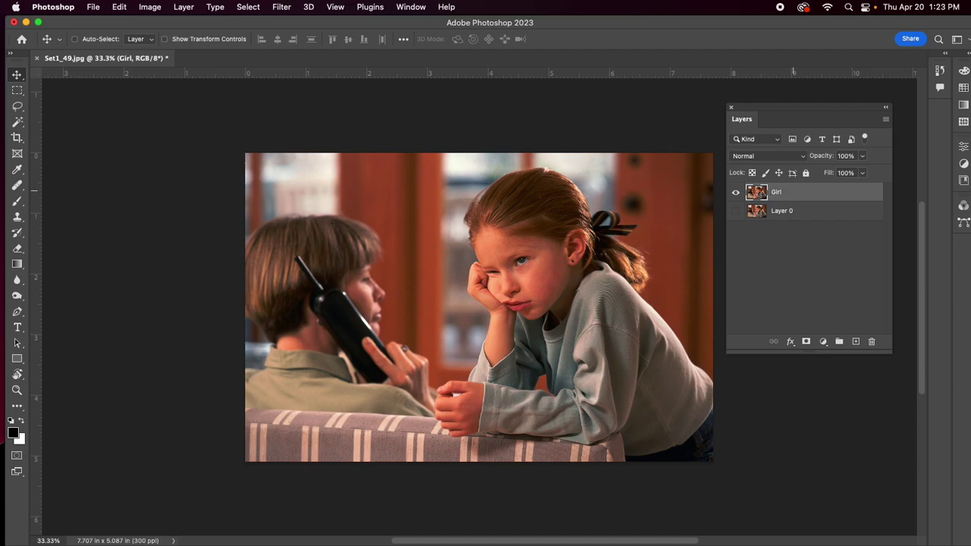
- Arrange the tools in two columns and undock them as a floating palette
click(15, 57)
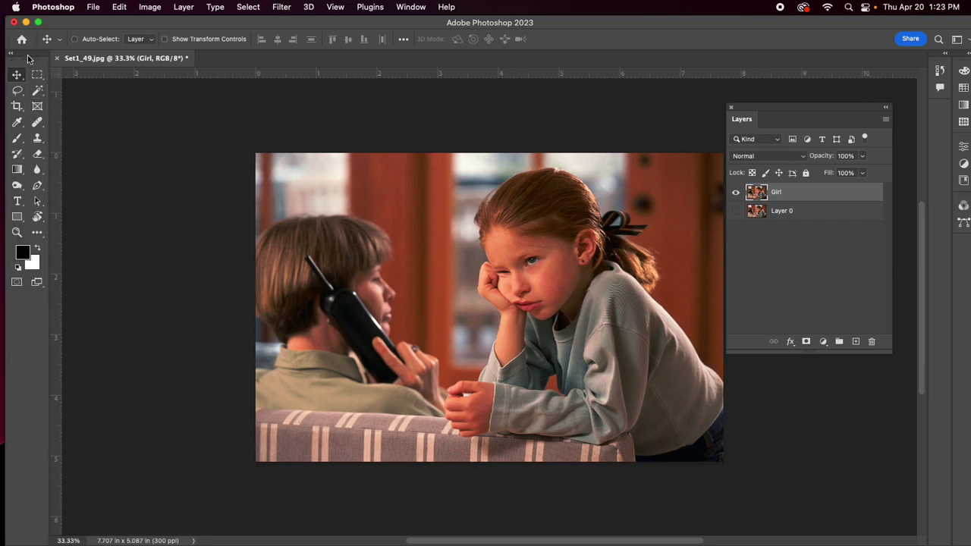
drag(38, 59, 40, 63)
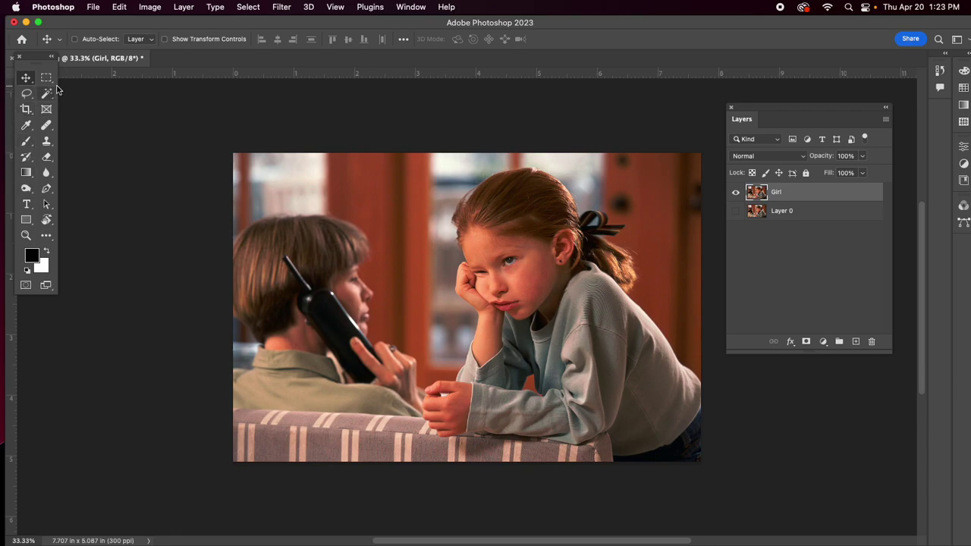
- Try to outline the girl on the Girl layer with the Magnetic Lasso tool
click(27, 95)
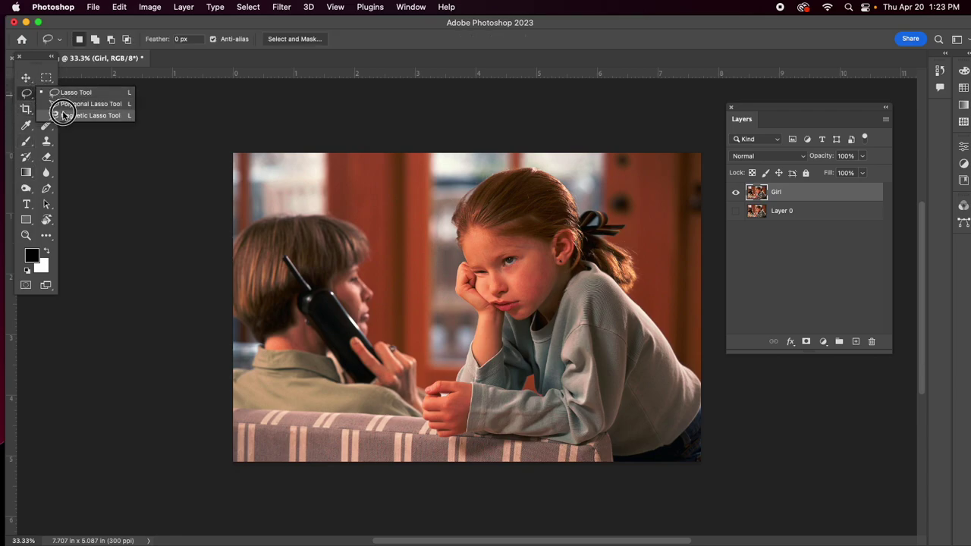
click(55, 115)
click(515, 172)
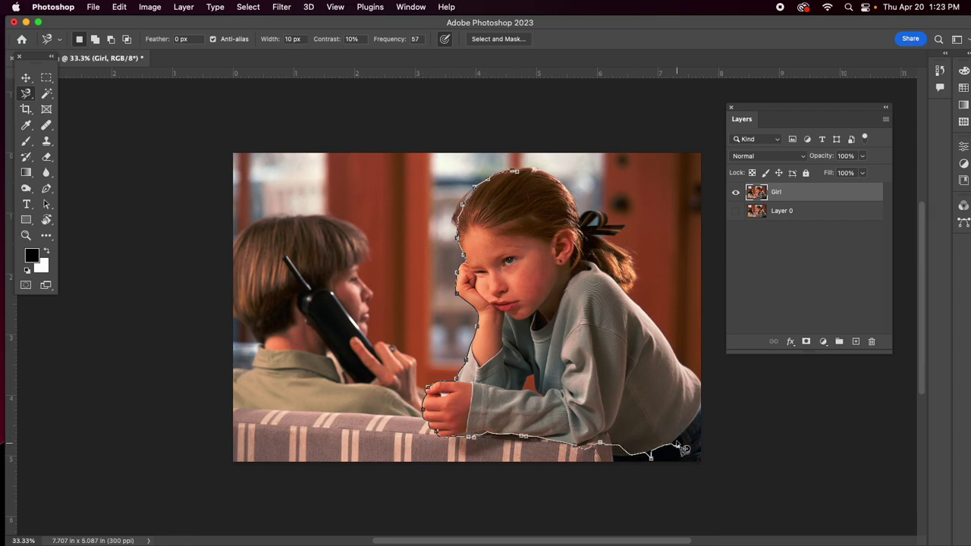
click(513, 170)
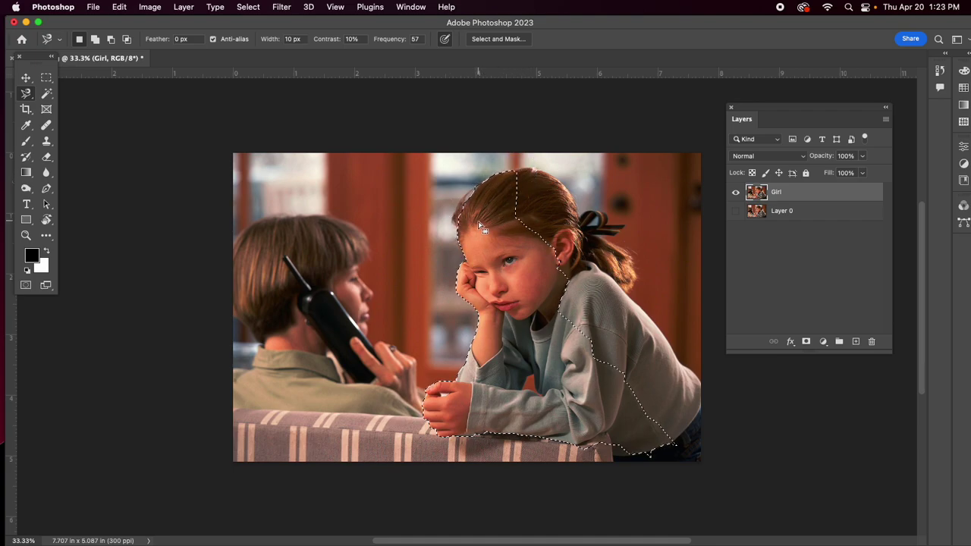
key(super+d)
- Select the photo's subject automatically on the Girl layer with the Select Subject command
click(253, 8)
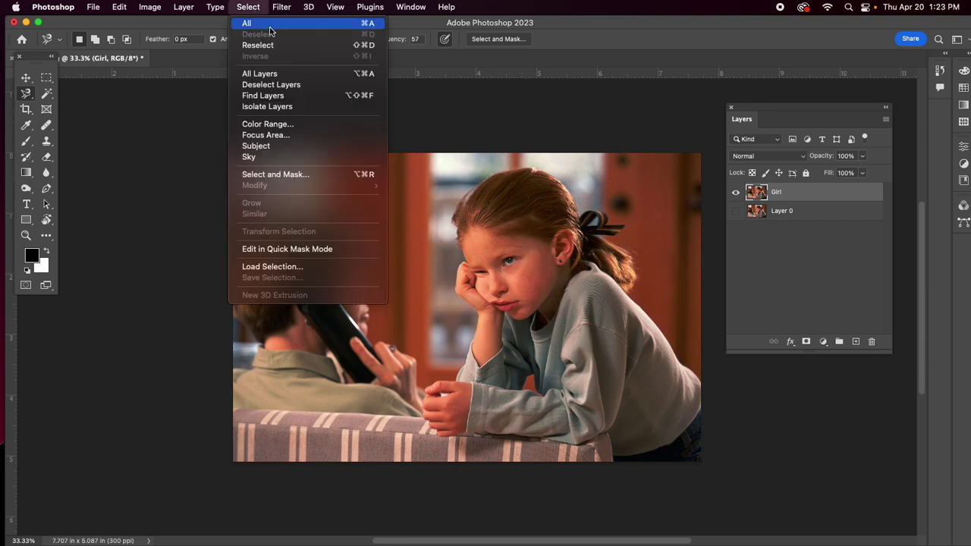
click(263, 149)
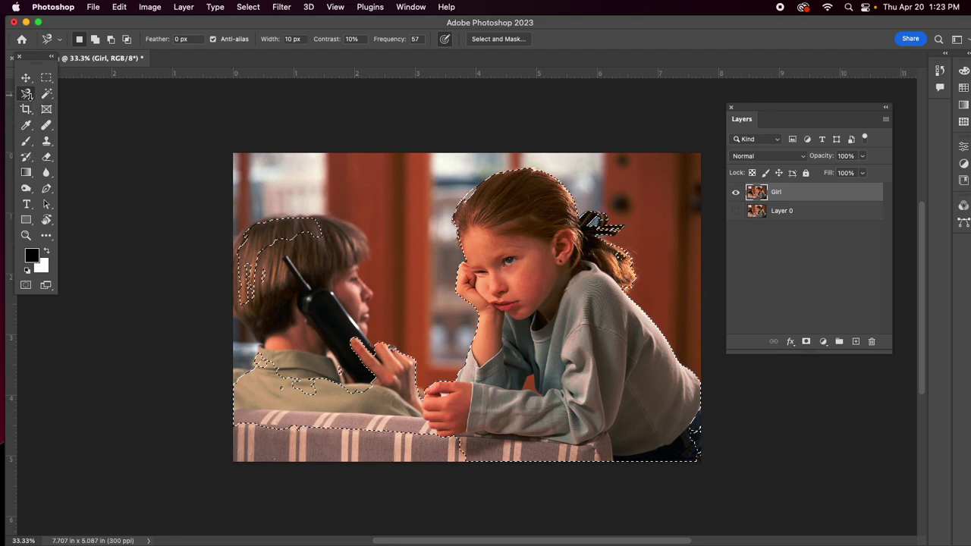
click(303, 164)
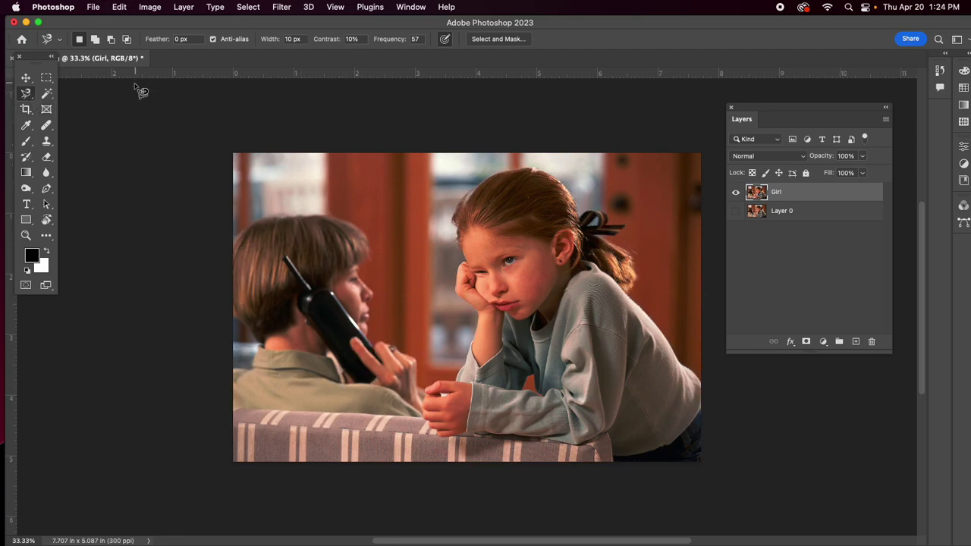
click(248, 7)
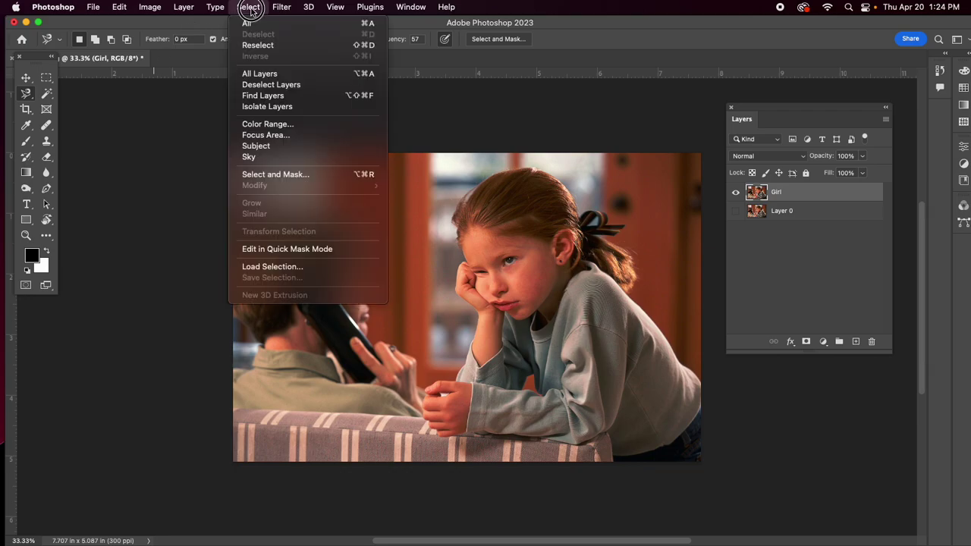
click(250, 148)
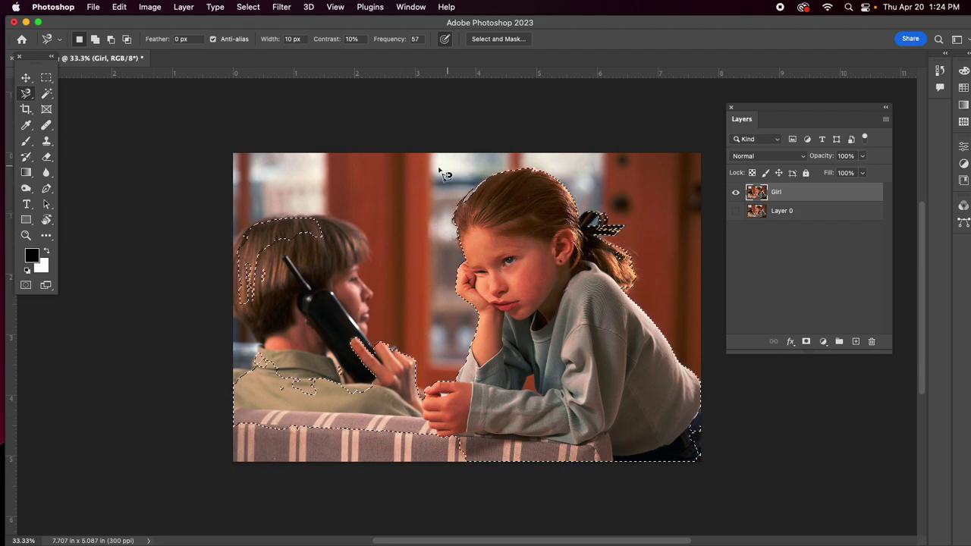
- Subtract the boy, his hand and the sofa part beneath him from the selection with the Lasso tool
click(24, 97)
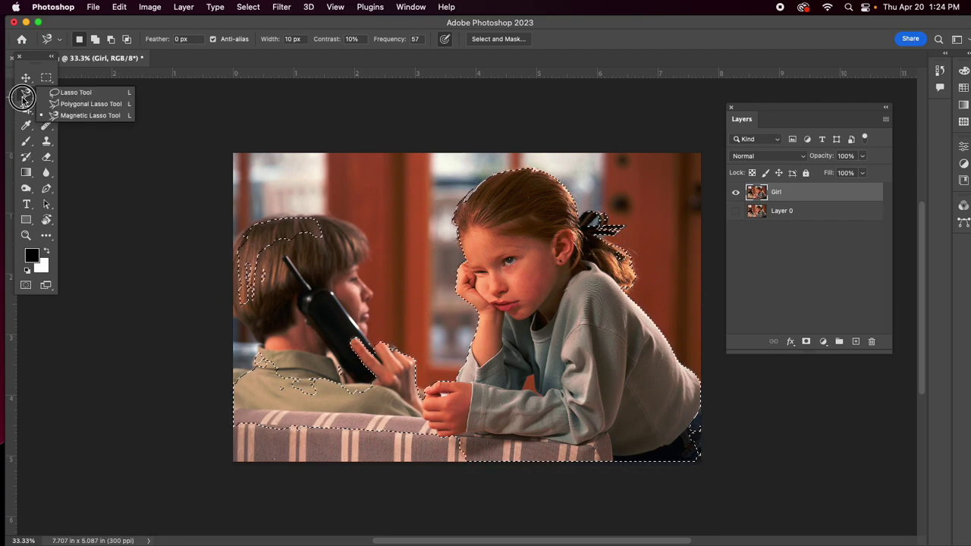
click(73, 92)
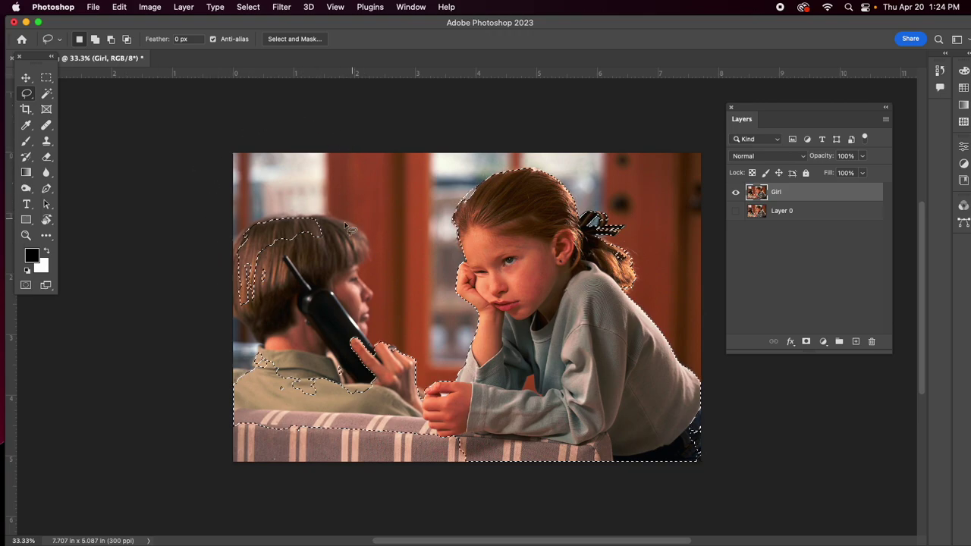
mouse_move(313, 255)
mouse_down()
mouse_move(279, 198)
mouse_move(249, 253)
mouse_move(241, 297)
mouse_move(311, 256)
mouse_up()
mouse_move(273, 206)
mouse_down()
mouse_move(223, 243)
mouse_move(221, 306)
mouse_move(248, 326)
mouse_move(284, 252)
mouse_move(273, 206)
mouse_up()
mouse_move(281, 328)
mouse_down()
mouse_move(228, 375)
mouse_move(271, 427)
mouse_move(282, 330)
mouse_up()
mouse_move(404, 339)
mouse_down()
mouse_move(343, 334)
mouse_move(288, 451)
mouse_move(368, 412)
mouse_move(386, 314)
mouse_move(405, 295)
mouse_up()
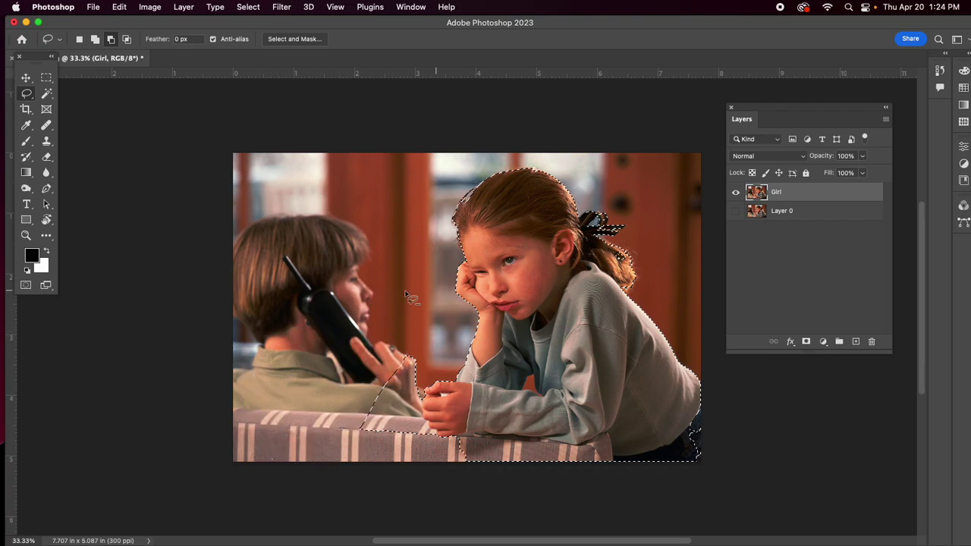
mouse_move(416, 342)
mouse_down()
mouse_move(365, 360)
mouse_move(382, 447)
mouse_move(418, 431)
mouse_move(413, 341)
mouse_move(393, 357)
mouse_up()
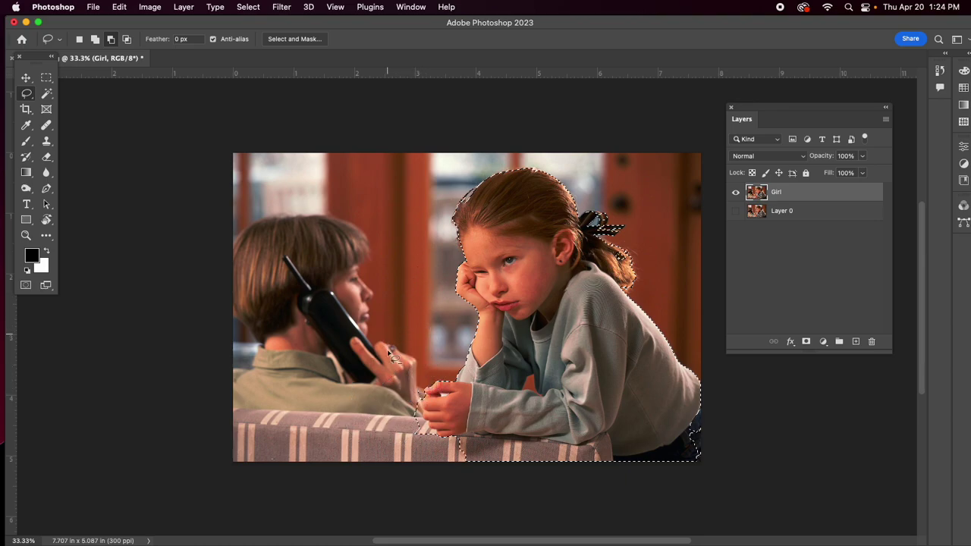
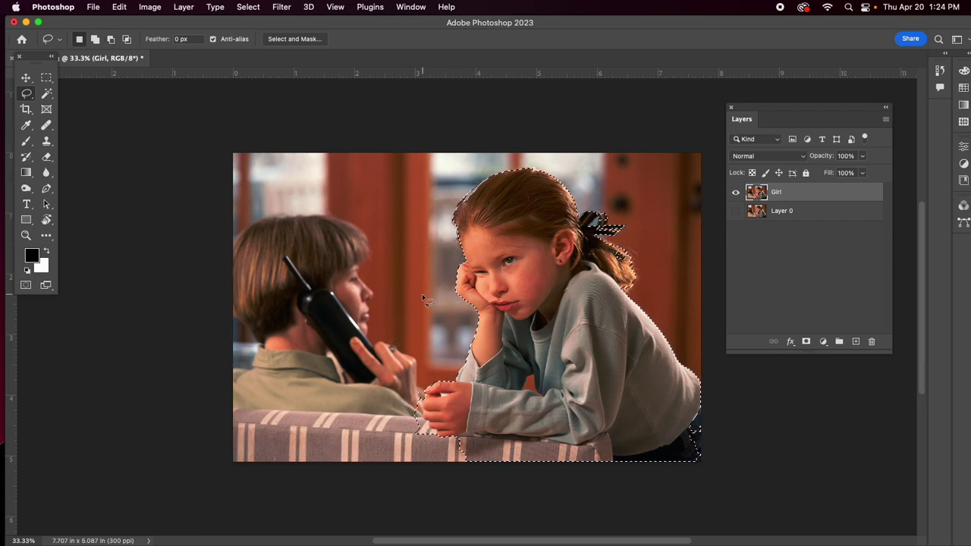
- Subtract the leftover background and sofa area beside the girl's clasped hands from the selection
scroll(422, 294, up, 2)
mouse_move(353, 305)
mouse_down()
mouse_move(358, 330)
mouse_move(298, 139)
mouse_up()
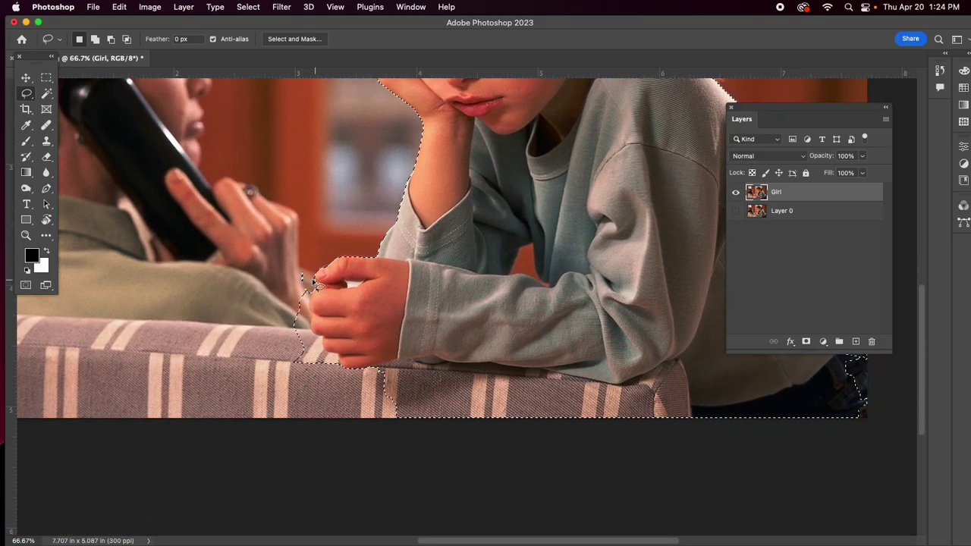
key(alt)
mouse_move(305, 268)
mouse_down()
mouse_move(295, 281)
mouse_move(304, 269)
mouse_up()
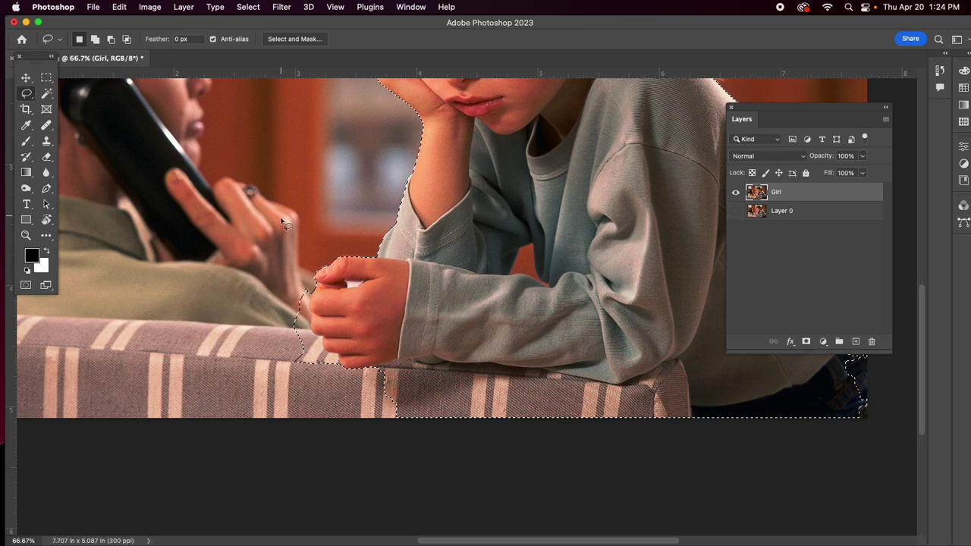
mouse_move(291, 207)
mouse_down()
mouse_move(298, 217)
mouse_move(294, 298)
mouse_move(267, 228)
mouse_move(279, 206)
mouse_move(290, 208)
mouse_up()
key(super+z)
key(alt)
mouse_move(312, 297)
mouse_down()
mouse_move(315, 338)
mouse_move(339, 356)
mouse_move(290, 364)
mouse_move(293, 282)
mouse_move(311, 284)
mouse_up()
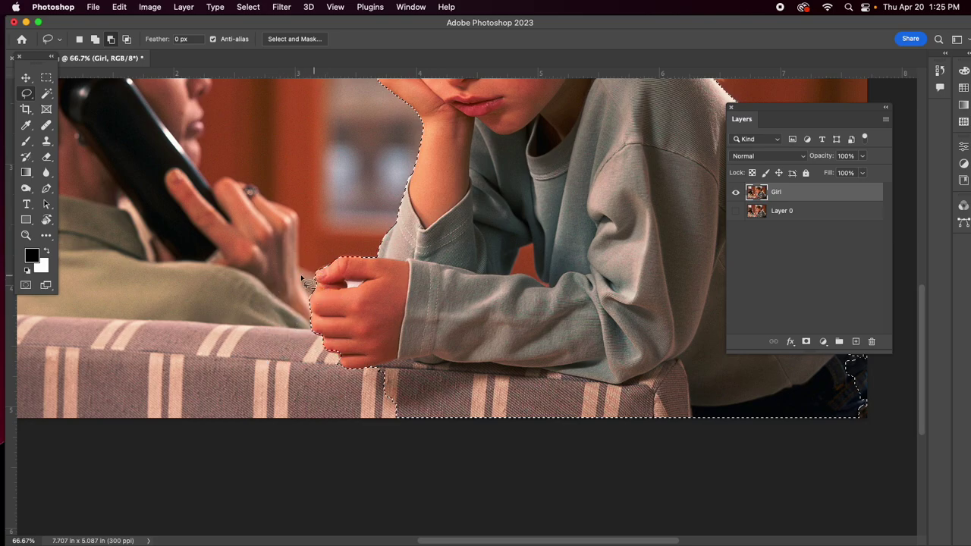
- Refine the selection edge along the underside of the girl's lower fingers with the Lasso tool
key(shift)
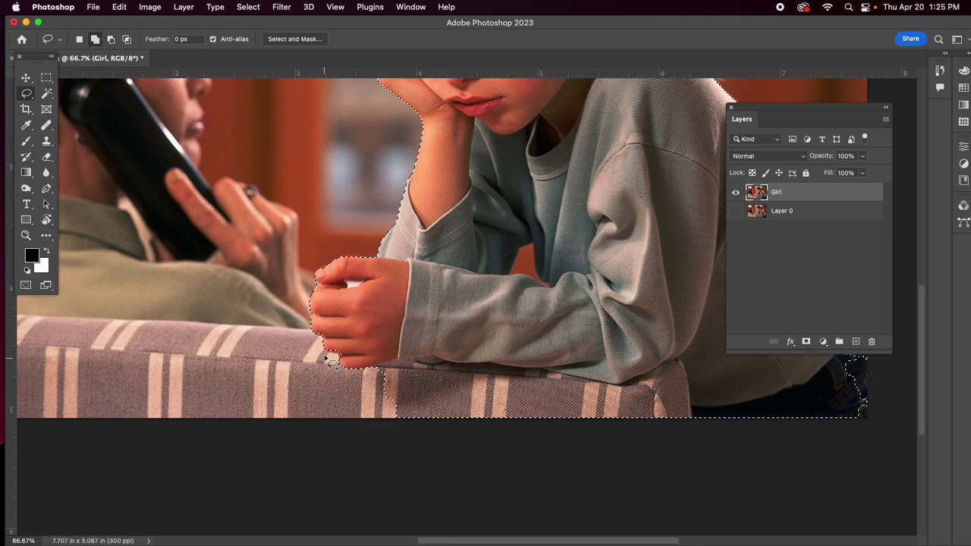
drag(331, 355, 327, 353)
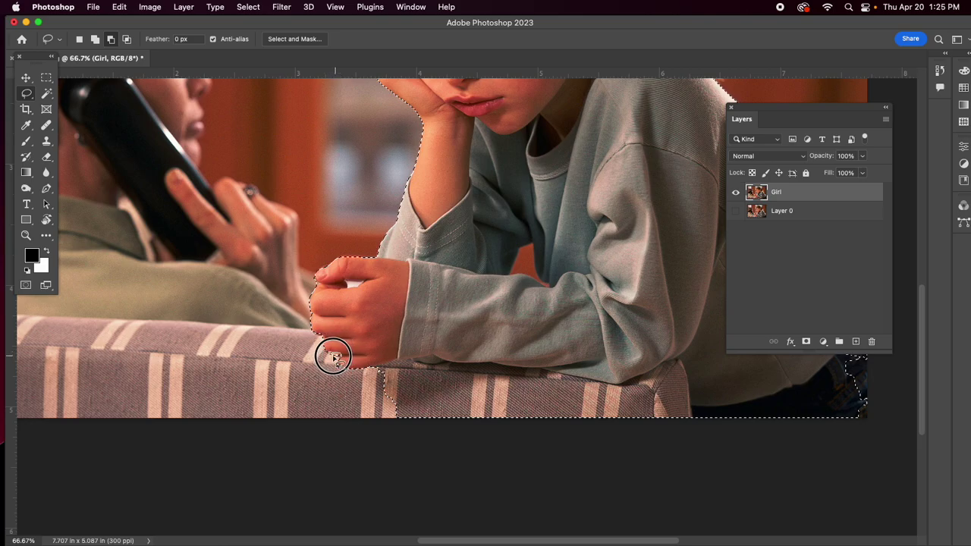
mouse_move(345, 361)
mouse_down()
mouse_move(347, 342)
mouse_move(335, 342)
mouse_move(340, 364)
mouse_move(346, 347)
mouse_move(339, 373)
mouse_move(337, 360)
mouse_move(375, 378)
mouse_up()
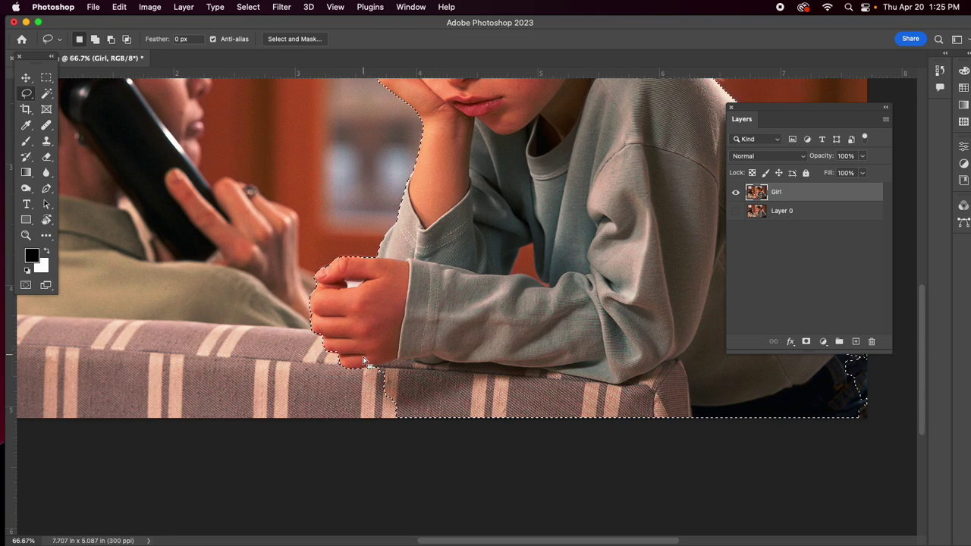
- Subtract the striped sofa beneath the girl's forearm from the selection, following the lower edge of her sleeve
key(shift)
mouse_move(378, 373)
mouse_down()
mouse_move(451, 363)
mouse_move(455, 380)
mouse_move(430, 419)
mouse_move(373, 415)
mouse_move(379, 369)
mouse_up()
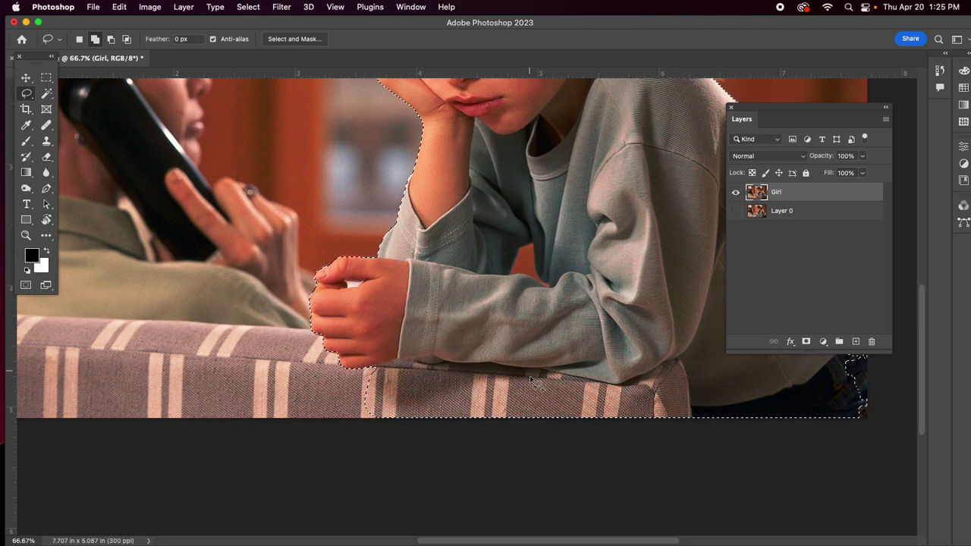
drag(442, 358, 433, 365)
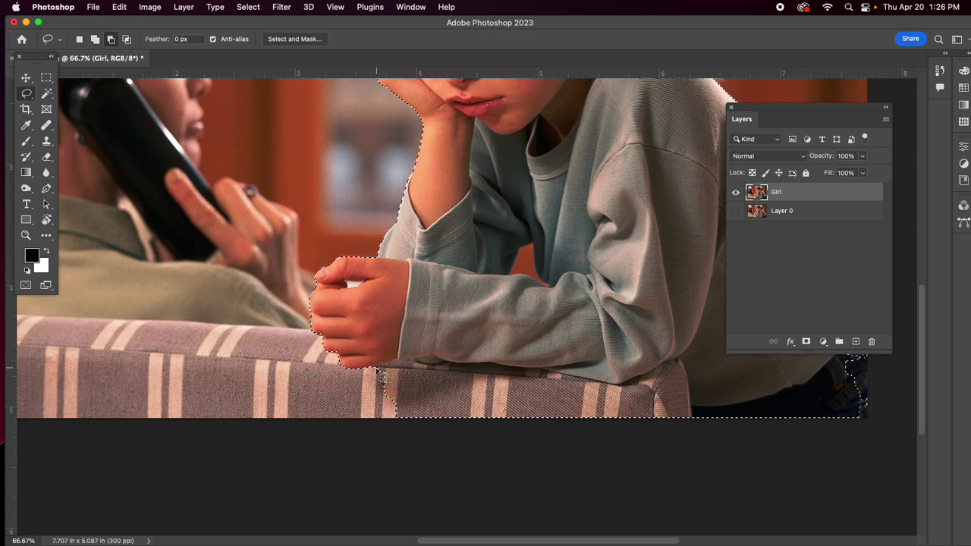
mouse_move(383, 372)
mouse_down()
mouse_move(375, 368)
mouse_move(373, 381)
mouse_move(411, 422)
mouse_move(511, 428)
mouse_move(648, 431)
mouse_move(702, 390)
mouse_move(687, 362)
mouse_move(660, 363)
mouse_move(620, 385)
mouse_move(474, 364)
mouse_move(376, 368)
mouse_move(398, 366)
mouse_up()
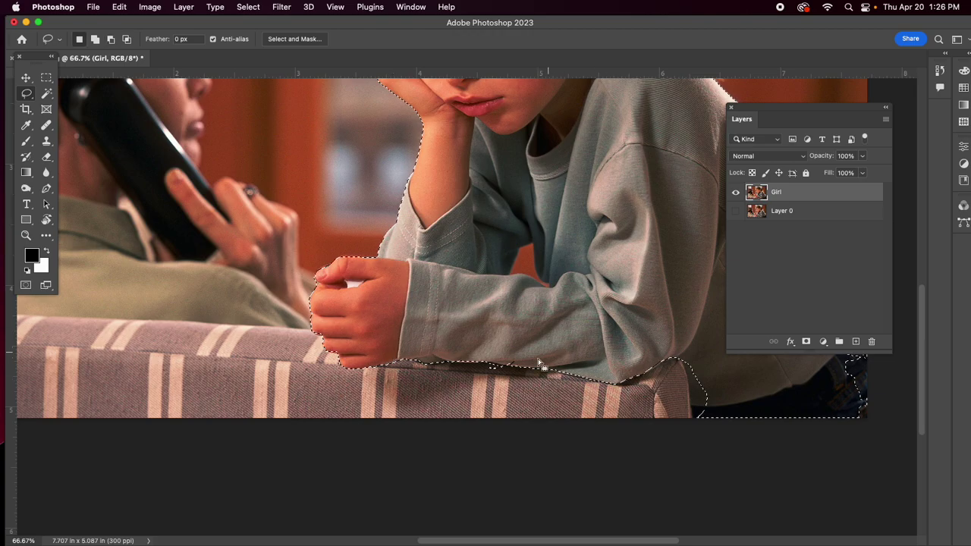
- Clean up the small uneven spot in the selection below the middle of the girl's sleeve
key(alt)
key(shift)
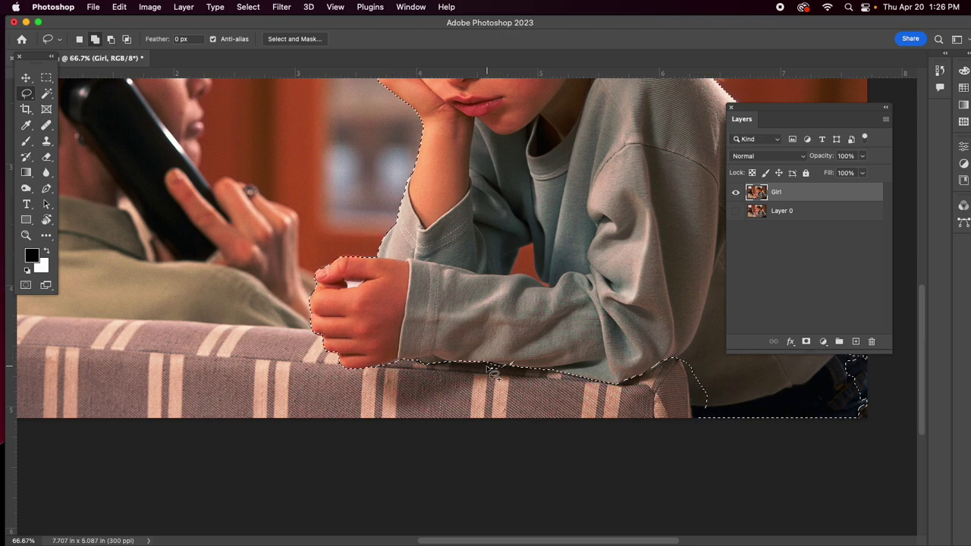
drag(482, 372, 480, 372)
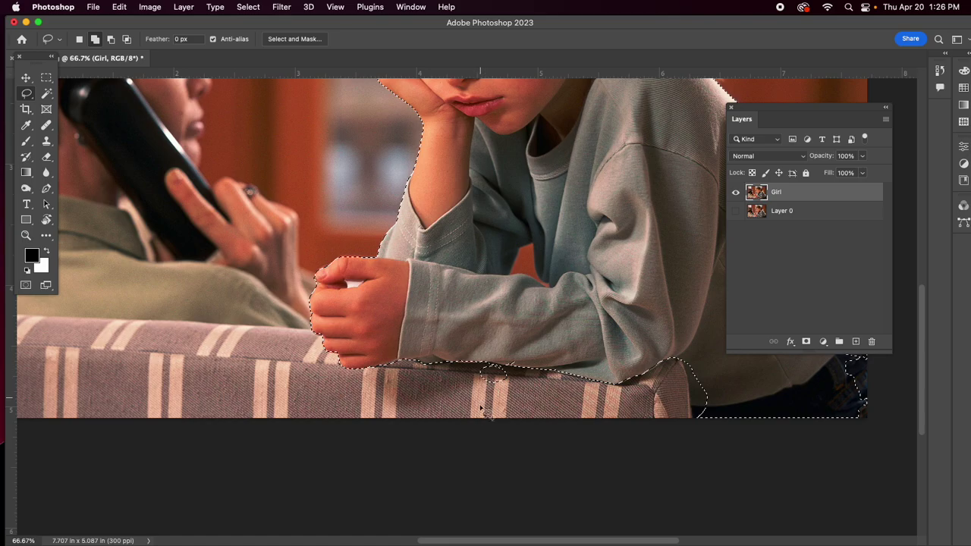
key(alt)
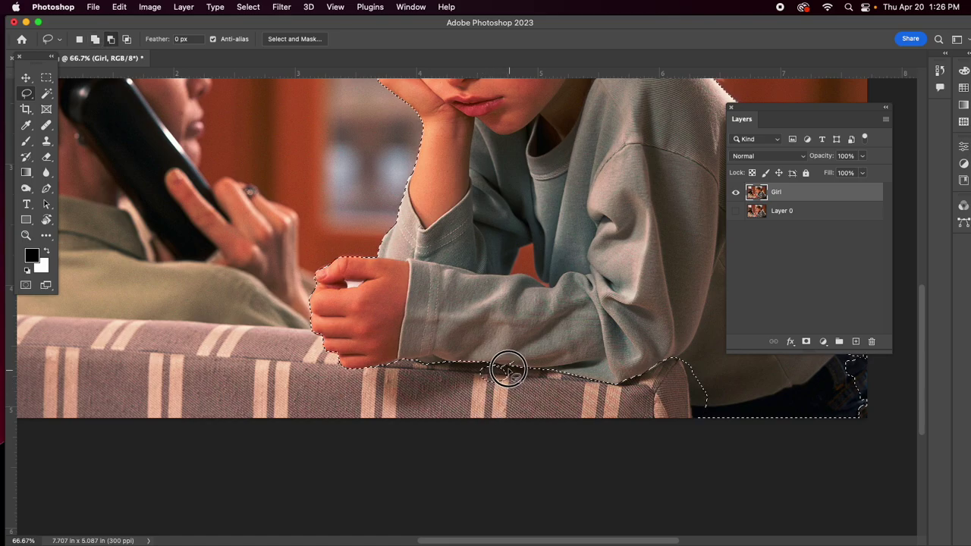
drag(476, 377, 502, 372)
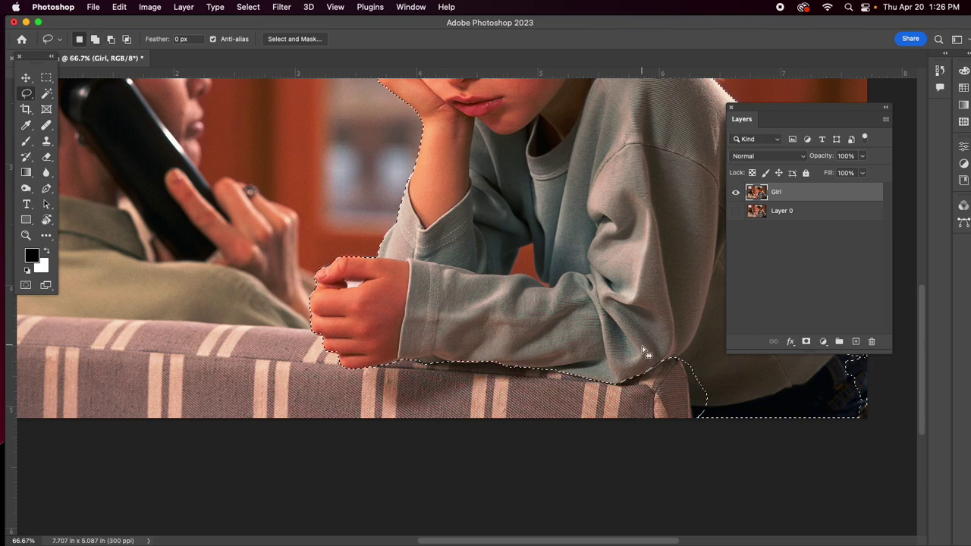
- Add the missing sweater area beside the sofa's corner and the jeans at the photo's edge to the selection
mouse_move(675, 356)
mouse_down()
mouse_move(486, 316)
mouse_move(488, 330)
mouse_move(521, 330)
mouse_move(502, 325)
mouse_move(481, 348)
mouse_move(440, 310)
mouse_move(516, 338)
mouse_move(412, 324)
mouse_up()
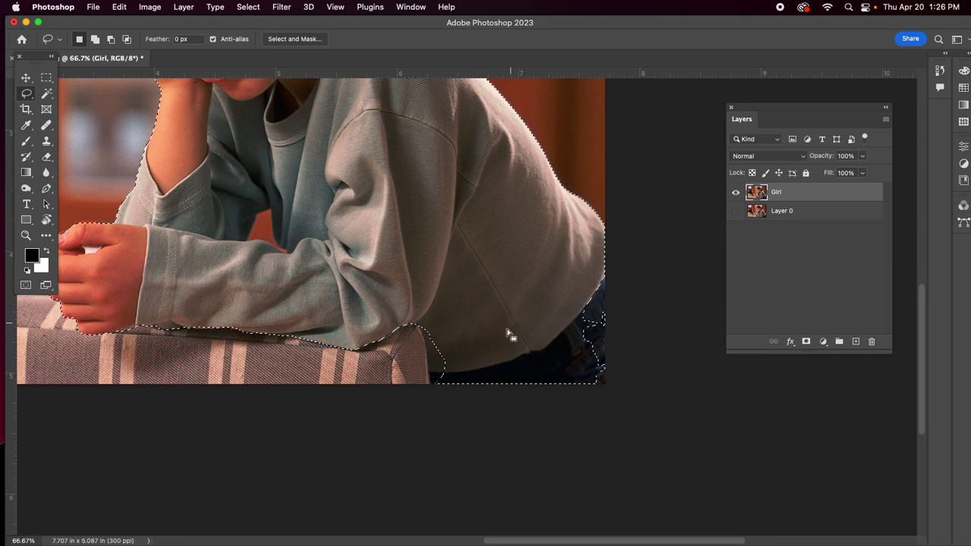
key(alt)
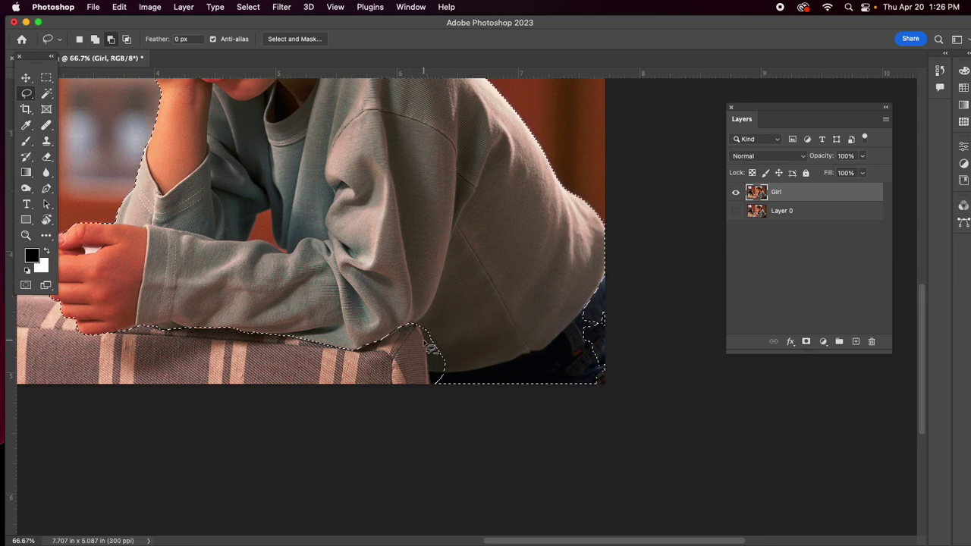
key(shift)
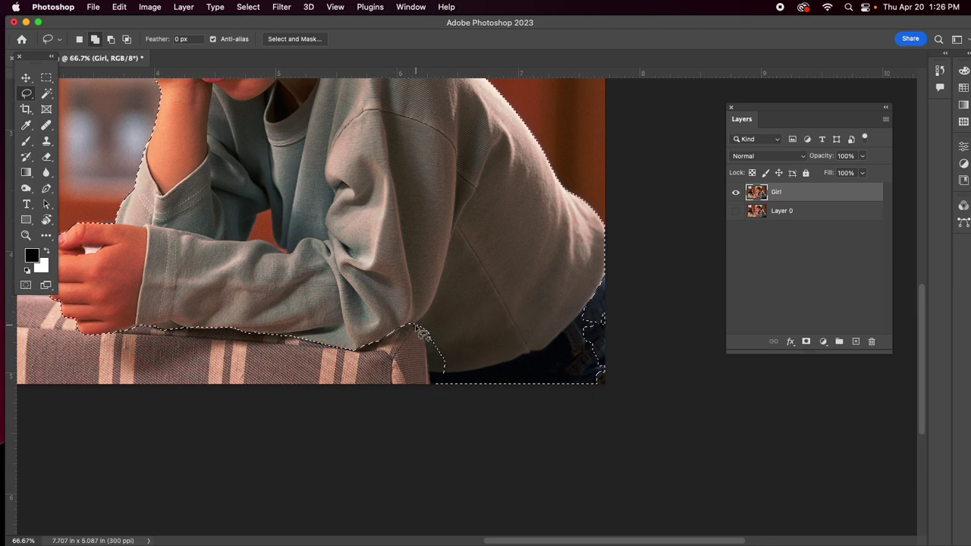
mouse_move(426, 359)
mouse_down()
mouse_move(437, 391)
mouse_move(462, 351)
mouse_move(442, 318)
mouse_move(416, 326)
mouse_up()
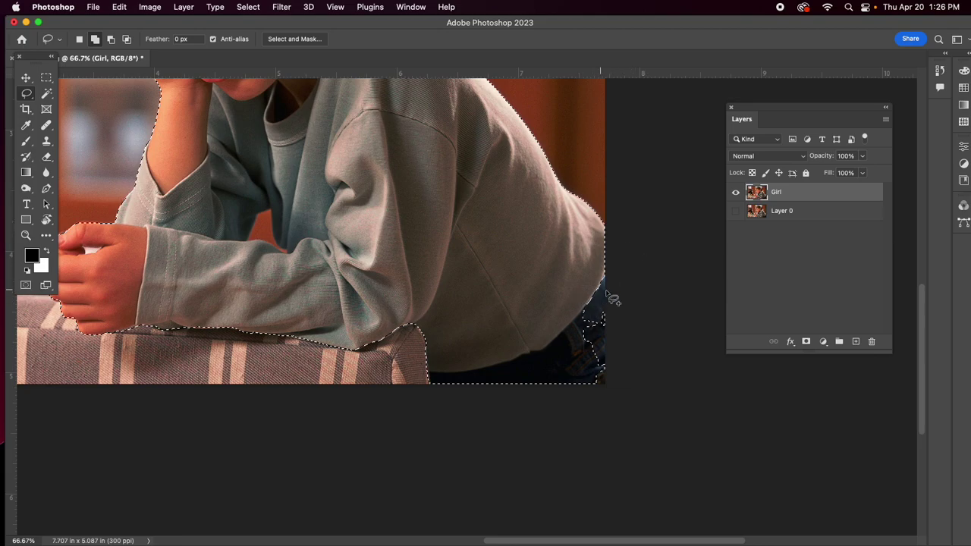
mouse_move(624, 281)
mouse_down()
mouse_move(561, 325)
mouse_move(624, 361)
mouse_move(609, 296)
mouse_move(600, 389)
mouse_move(624, 325)
mouse_up()
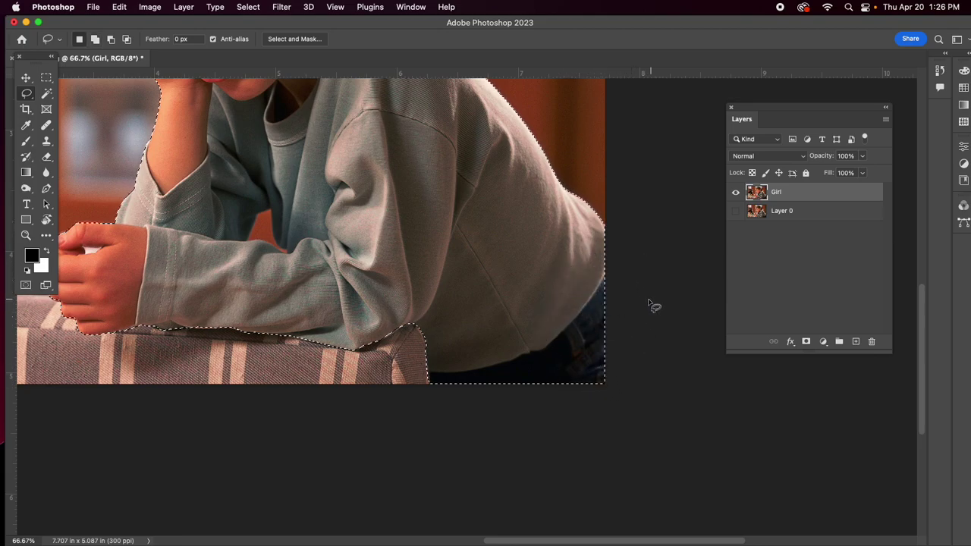
- Add the missed patch of hair inside the girl's ponytail to the selection with the Lasso tool
scroll(488, 220, up, 10)
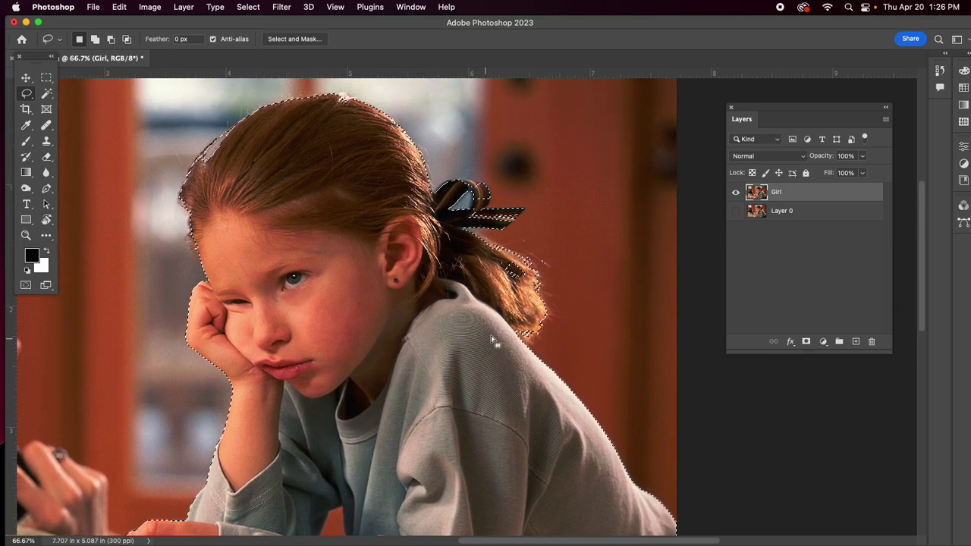
key(shift)
mouse_move(522, 270)
mouse_down()
mouse_move(516, 265)
mouse_move(514, 278)
mouse_move(510, 269)
mouse_up()
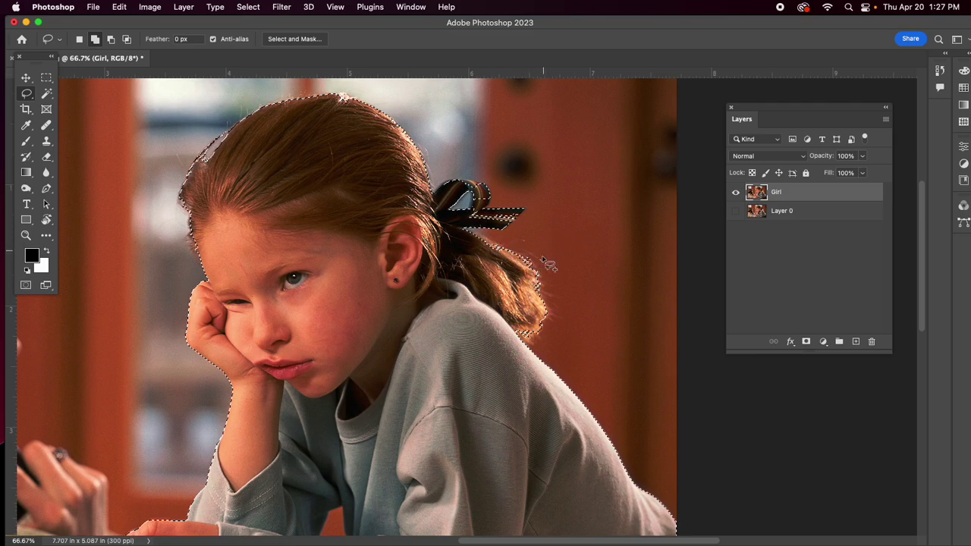
key(alt)
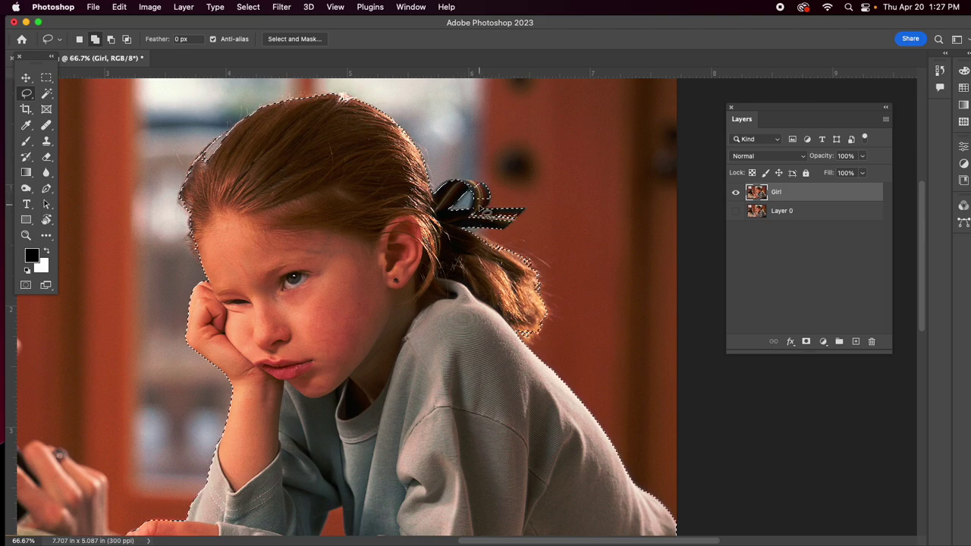
- Add the missing parts of the hair ribbon's tail and loop to the selection
key(super+equal)
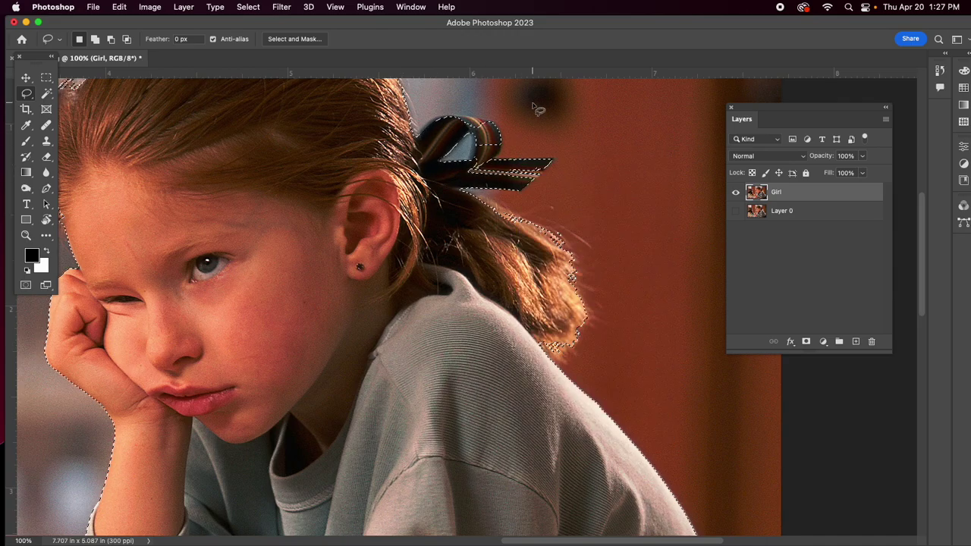
key(shift)
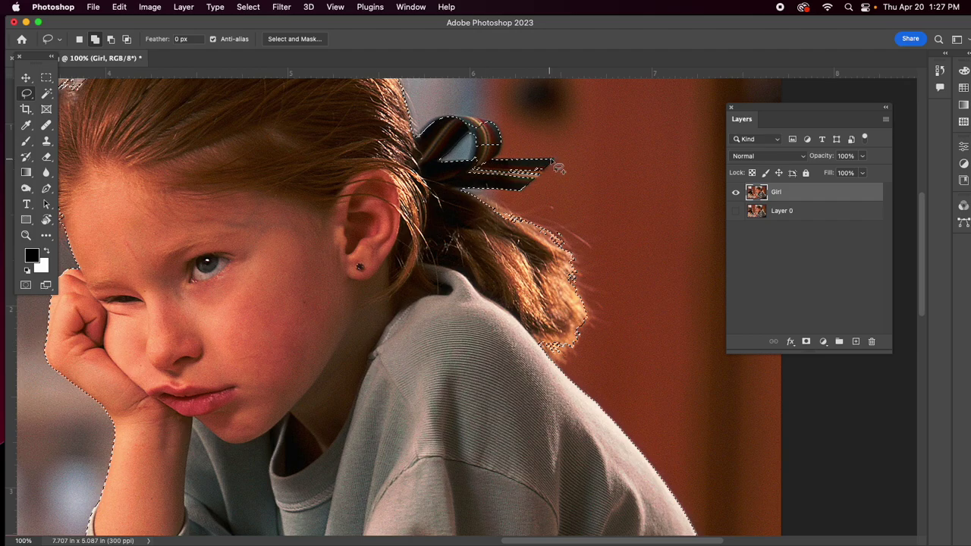
mouse_move(559, 165)
mouse_down()
mouse_move(511, 188)
mouse_move(487, 187)
mouse_move(467, 170)
mouse_move(543, 161)
mouse_move(486, 162)
mouse_move(548, 172)
mouse_move(539, 165)
mouse_move(520, 192)
mouse_move(547, 166)
mouse_move(484, 163)
mouse_move(468, 176)
mouse_move(500, 154)
mouse_move(494, 120)
mouse_move(457, 118)
mouse_move(434, 153)
mouse_move(466, 135)
mouse_move(493, 156)
mouse_move(487, 162)
mouse_move(467, 116)
mouse_move(449, 109)
mouse_move(416, 134)
mouse_move(460, 121)
mouse_up()
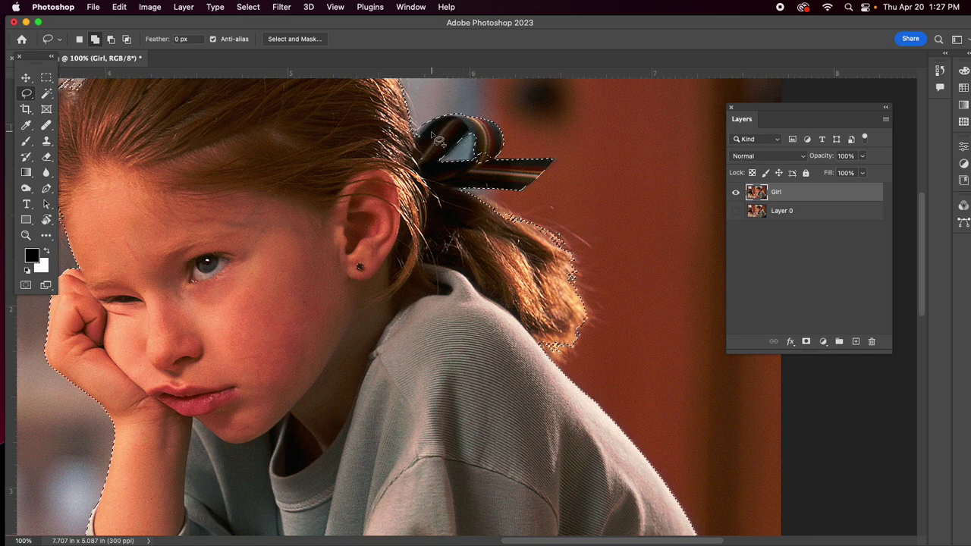
- Refine the selection around the ribbon loop and its opening by adding and subtracting small areas with the Lasso tool
key(alt)
mouse_move(425, 124)
mouse_down()
mouse_move(433, 129)
mouse_move(415, 141)
mouse_move(430, 115)
mouse_up()
click(487, 151)
drag(487, 151, 474, 157)
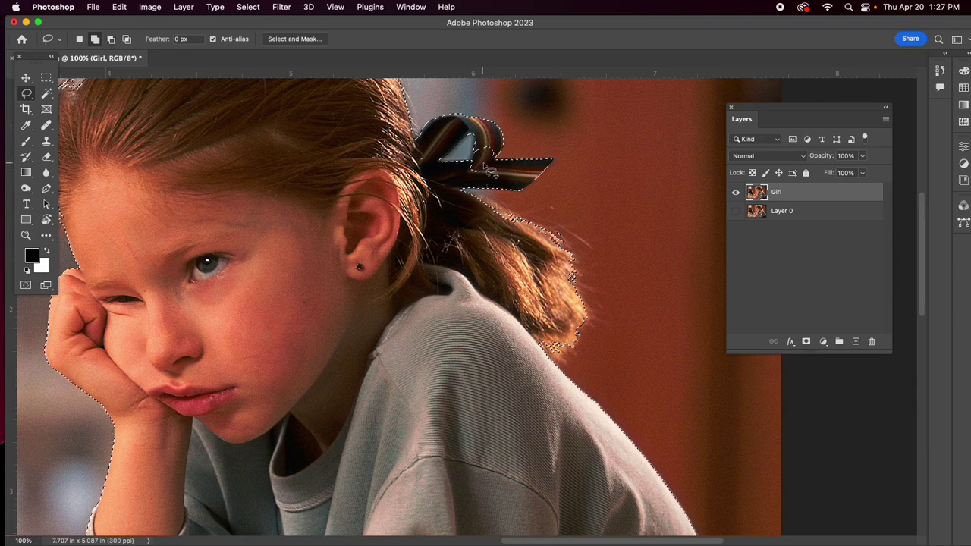
alt+click(491, 142)
mouse_move(471, 165)
mouse_down()
mouse_move(496, 141)
mouse_move(524, 161)
mouse_up()
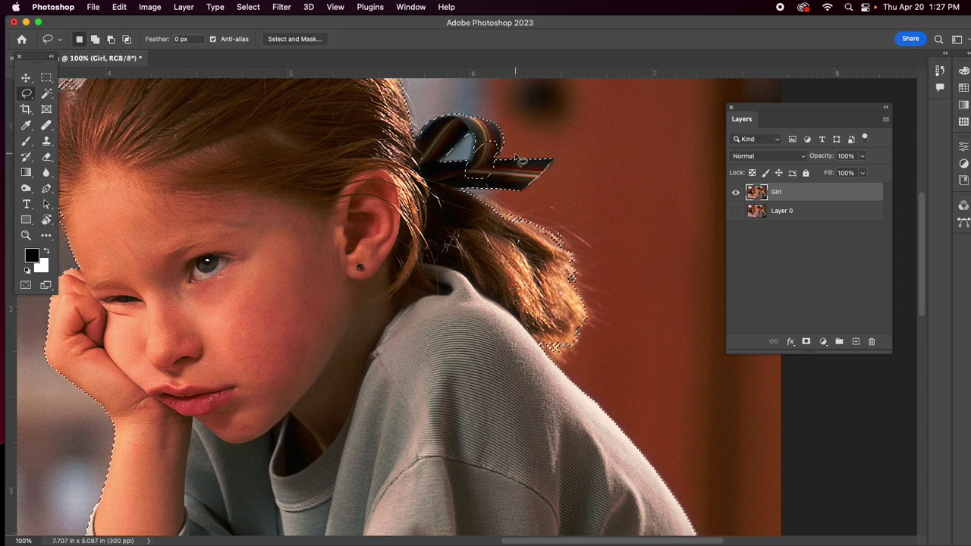
- Clean up the selection where the ribbon's loop meets its tail, and trim the edge of the loop's opening
key(shift)
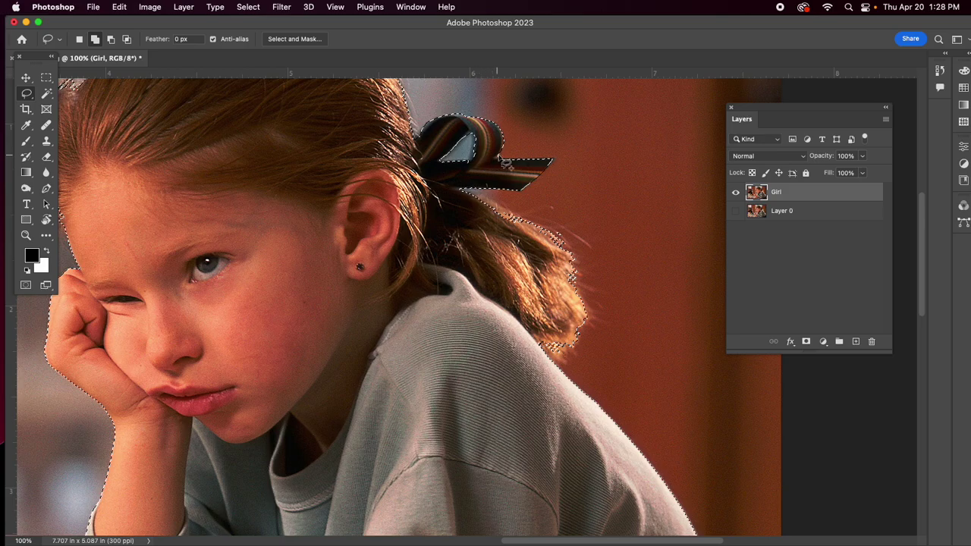
key(alt)
mouse_move(504, 162)
mouse_down()
mouse_move(492, 160)
mouse_move(502, 146)
mouse_up()
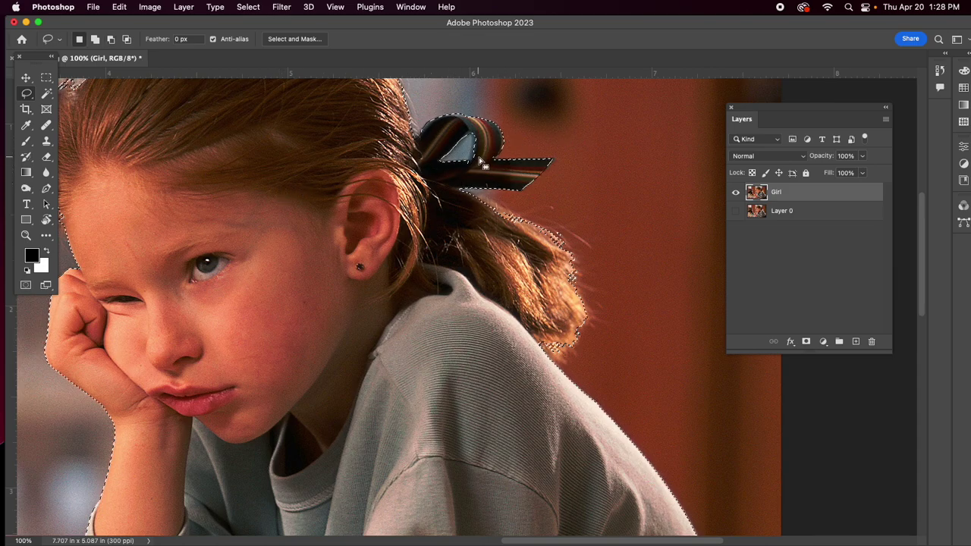
key(alt)
drag(481, 161, 464, 162)
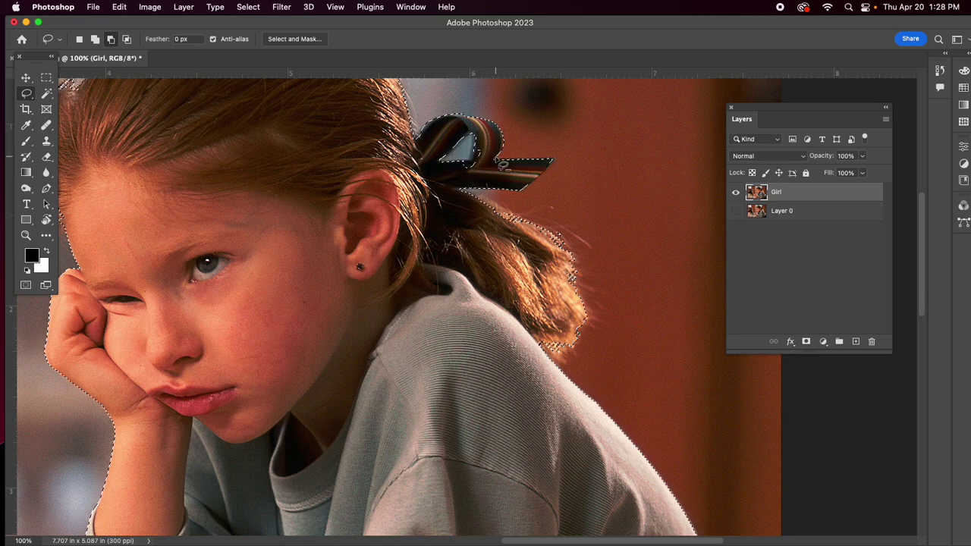
key(shift)
mouse_move(469, 151)
mouse_down()
mouse_move(450, 144)
mouse_move(468, 173)
mouse_move(486, 158)
mouse_up()
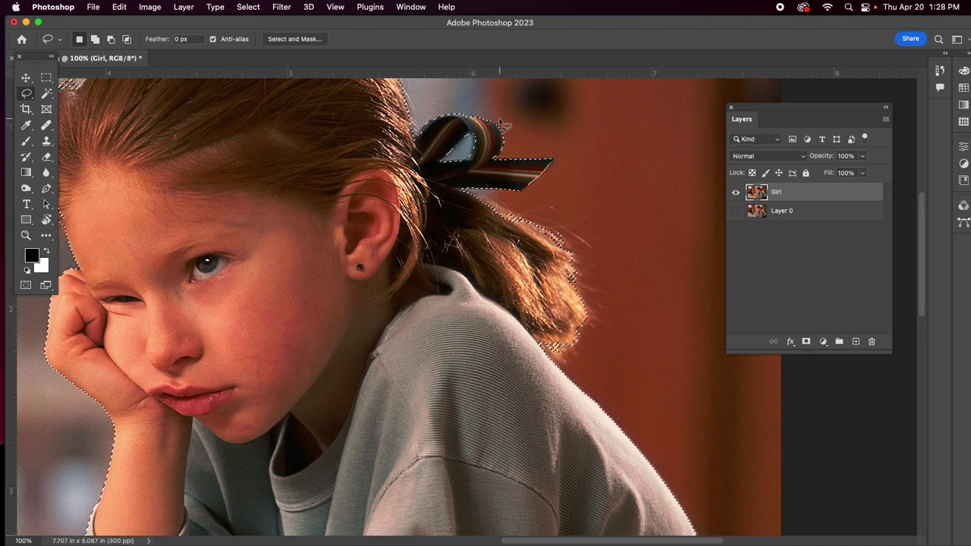
- Subtract the background gap between the girl's bent arm and her torso from the selection with the Lasso tool
key(super+minus)
key(super+minus)
key(super+minus)
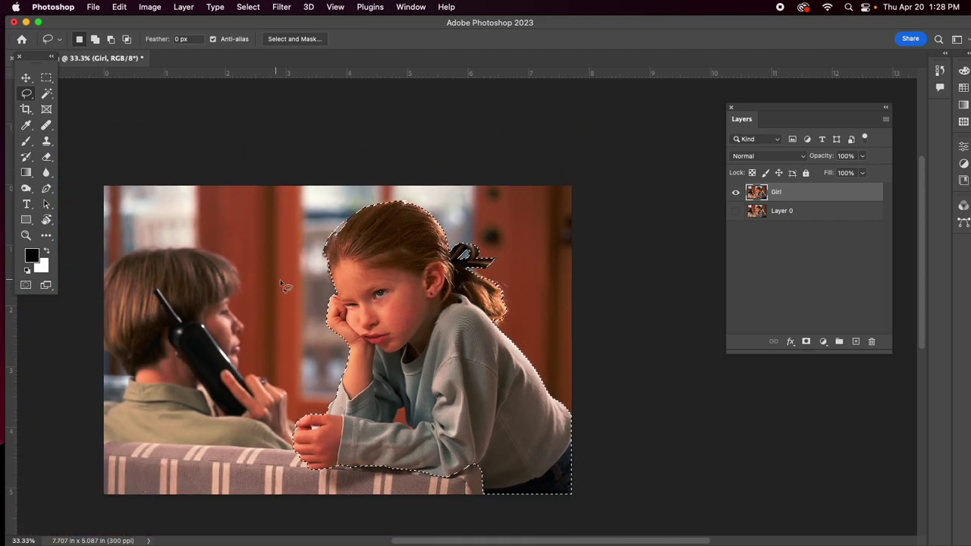
key(super+equal)
key(super+equal)
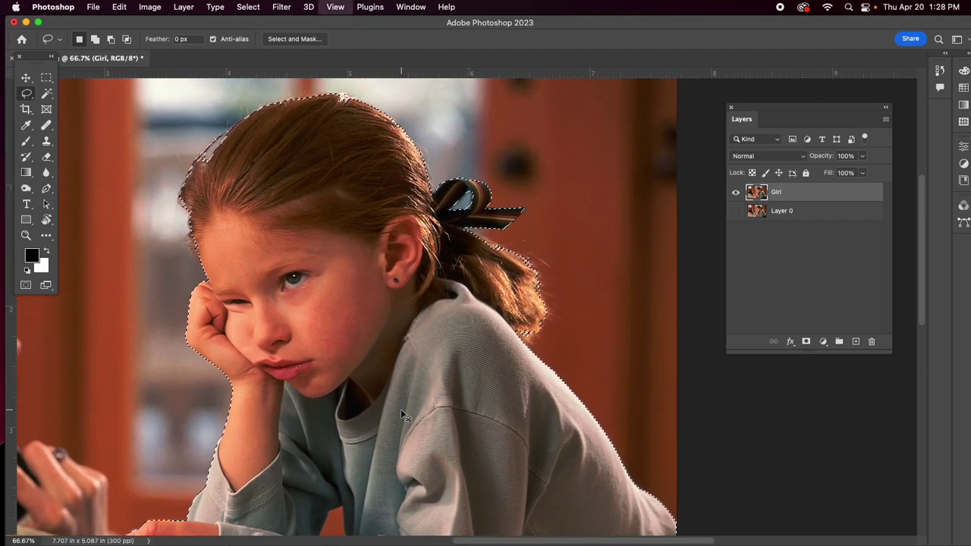
drag(325, 342, 399, 76)
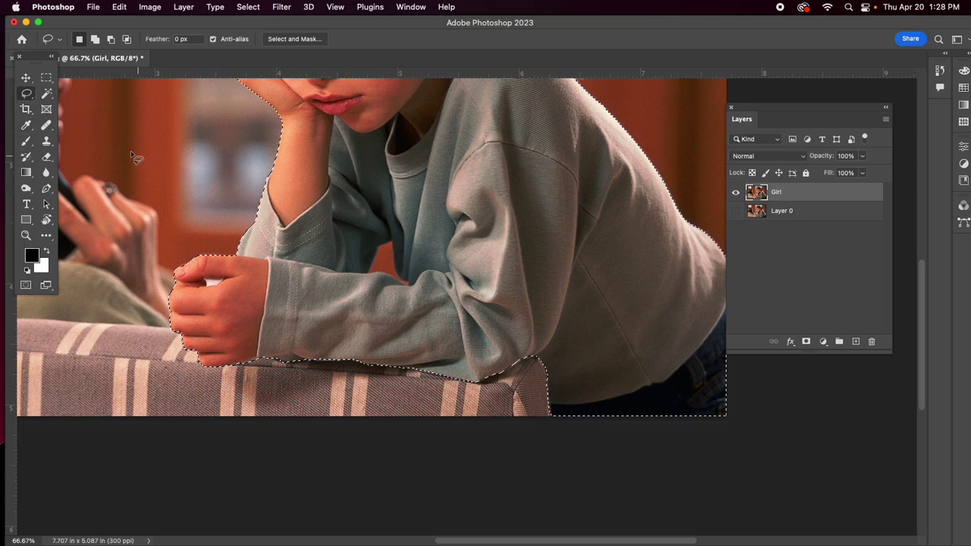
key(shift)
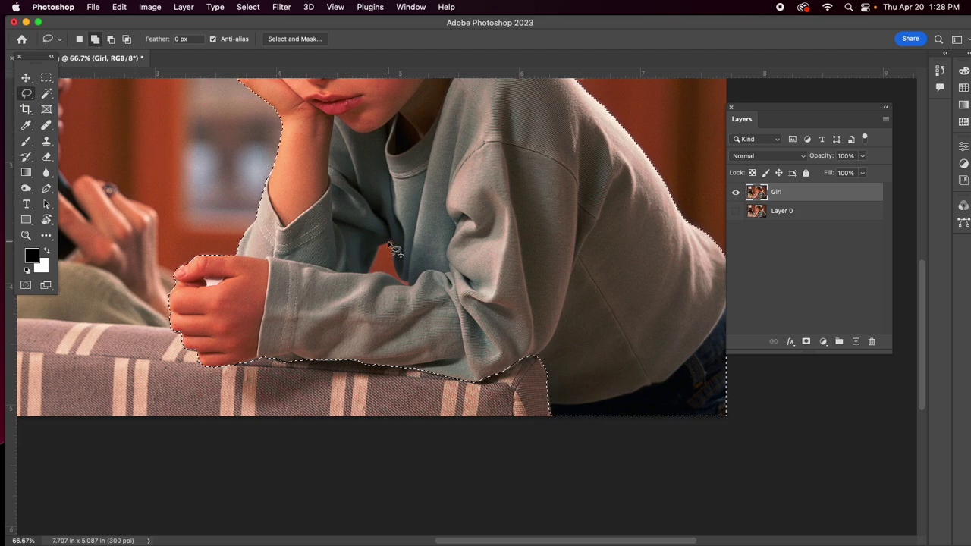
key(alt)
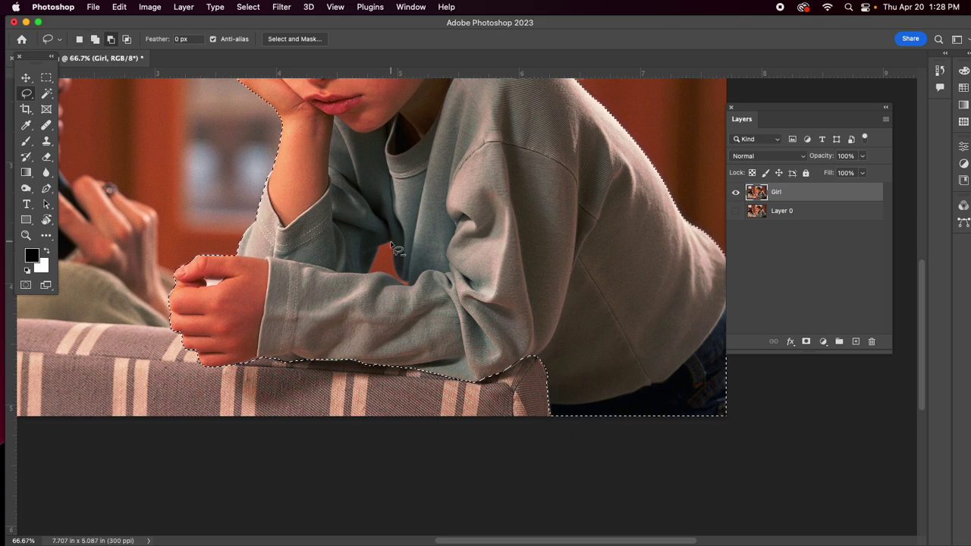
mouse_move(389, 243)
mouse_down()
mouse_move(367, 272)
mouse_move(408, 287)
mouse_move(391, 243)
mouse_up()
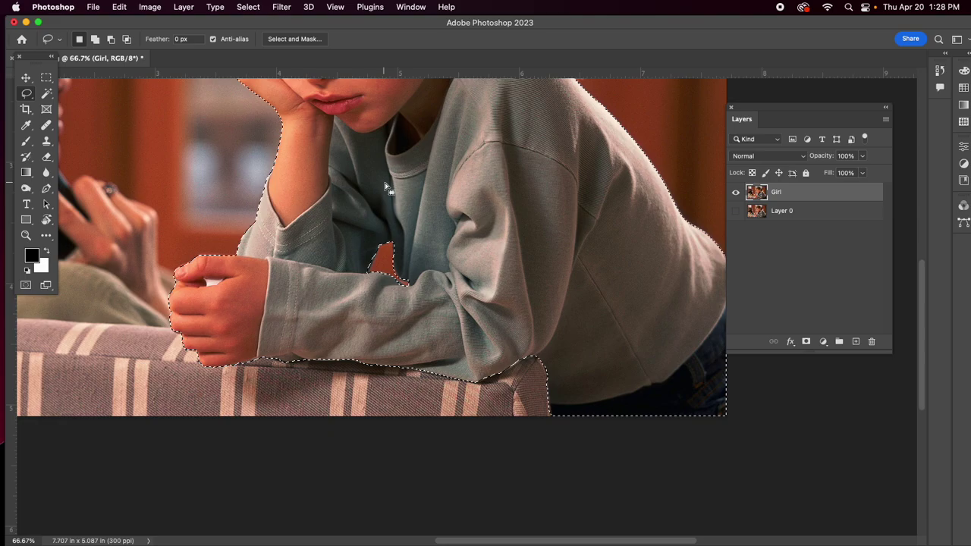
scroll(379, 190, up, 5)
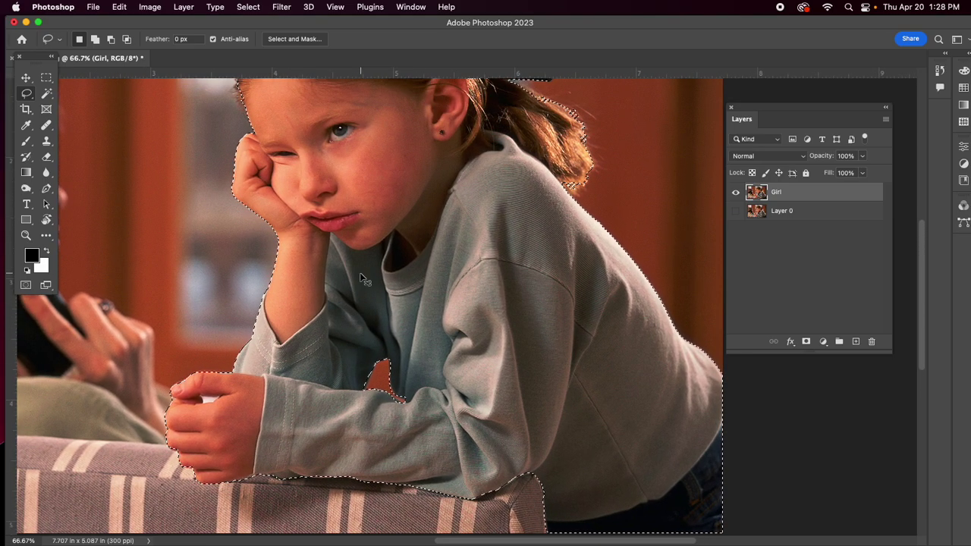
key(super+minus)
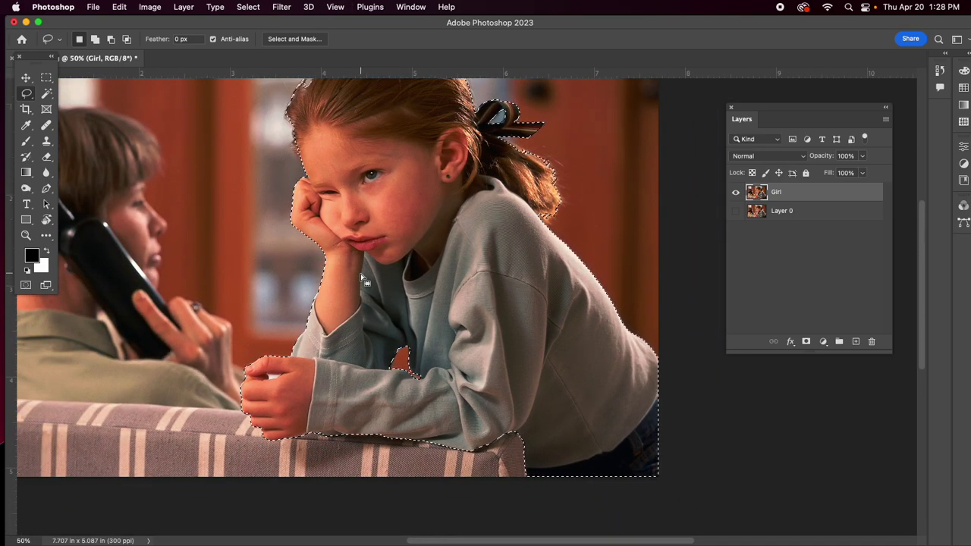
key(super+minus)
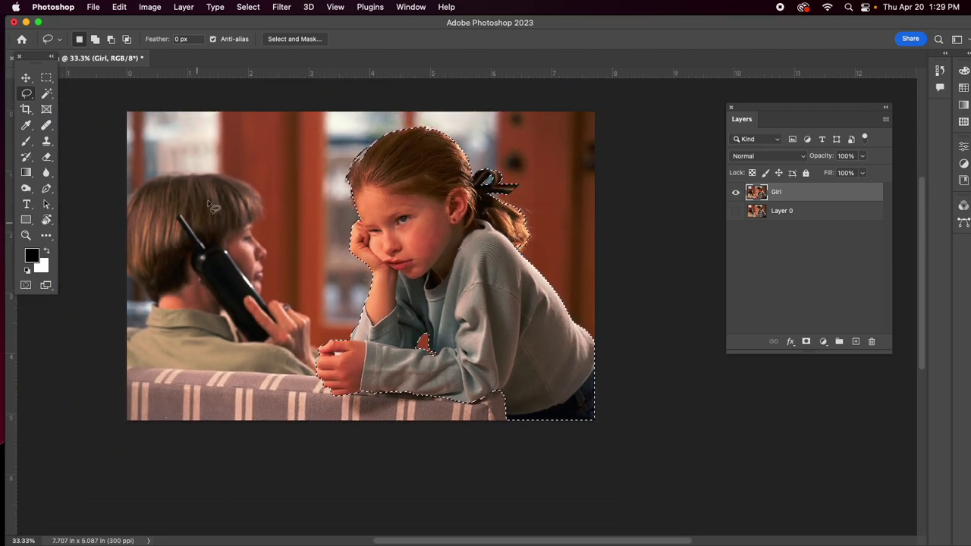
click(93, 7)
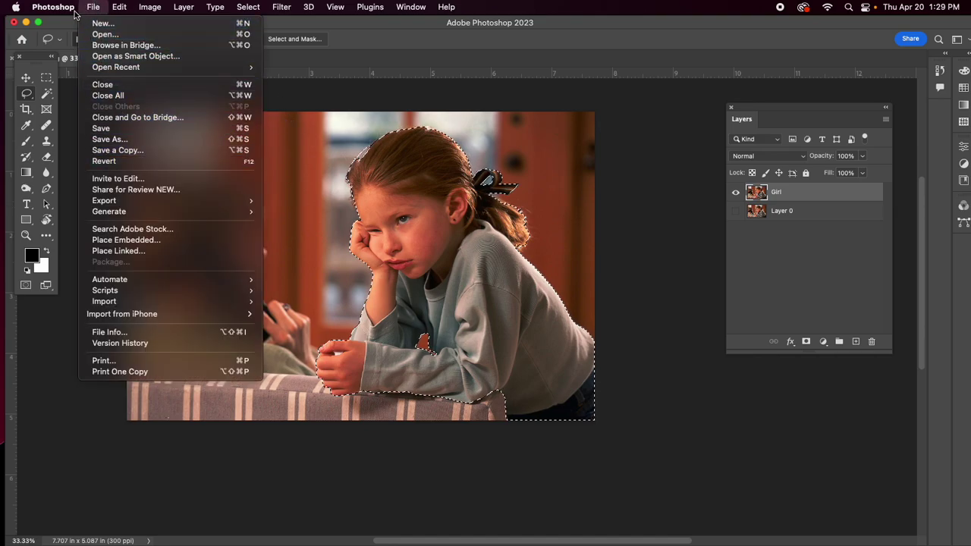
click(125, 149)
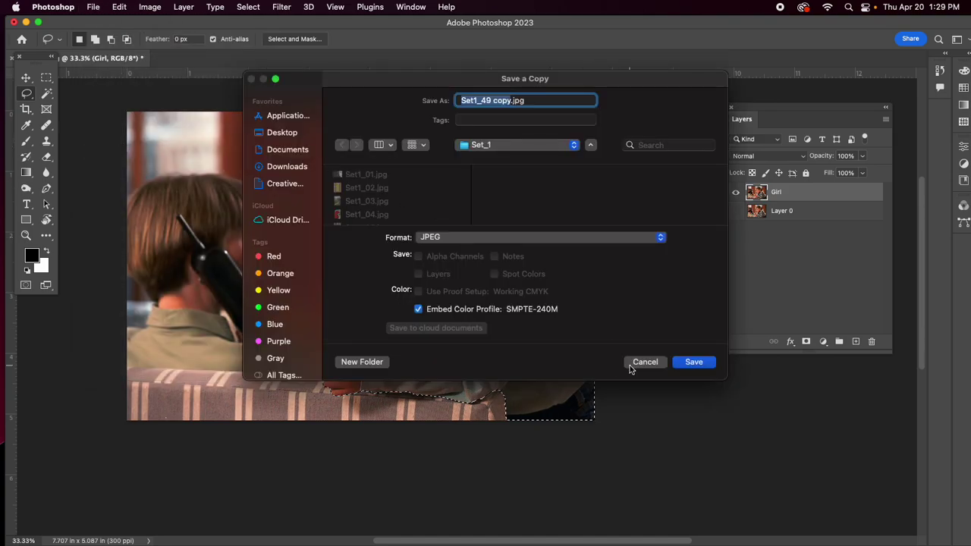
click(631, 364)
- Save the document to the Desktop in Photoshop format as Postcard.psd, with Maximize Compatibility on
click(91, 7)
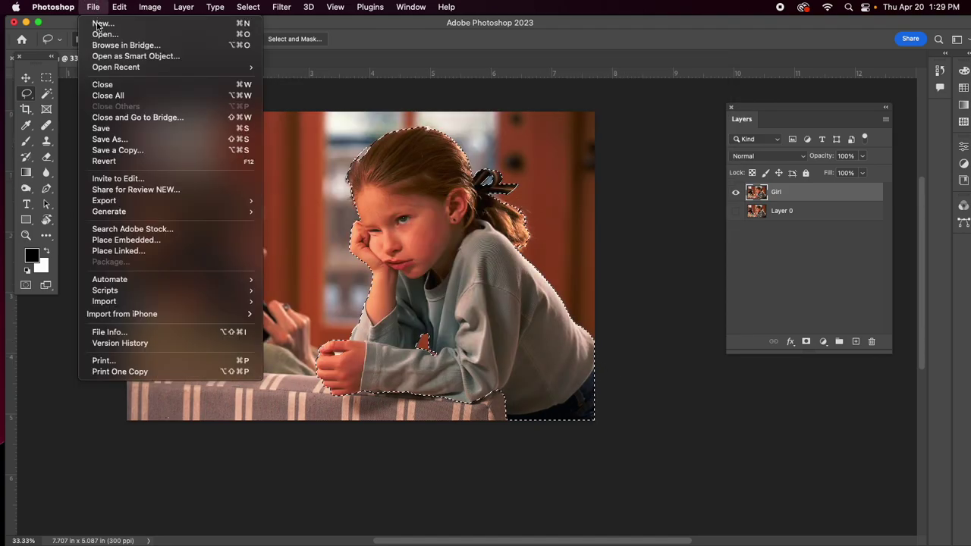
click(130, 136)
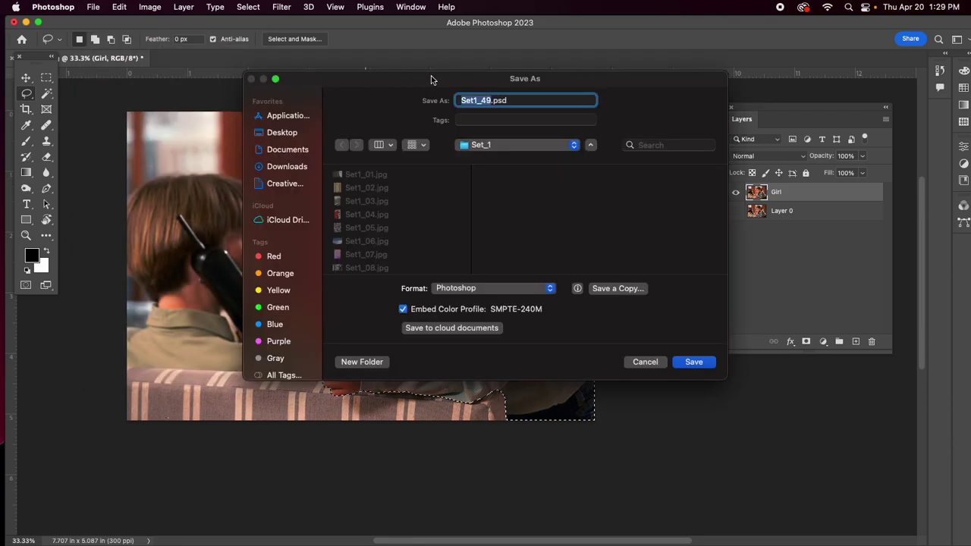
click(296, 132)
click(488, 100)
double_click(488, 101)
text(Postcard)
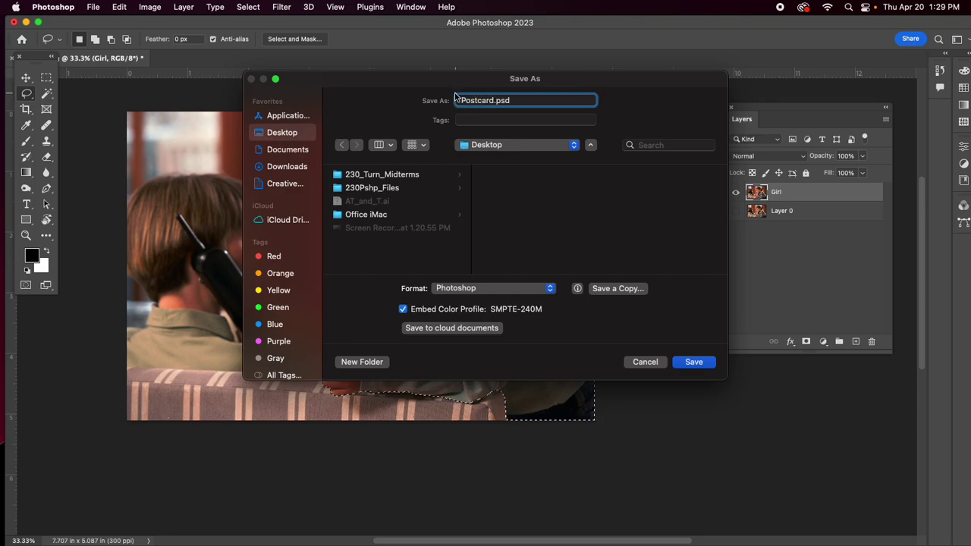
click(699, 367)
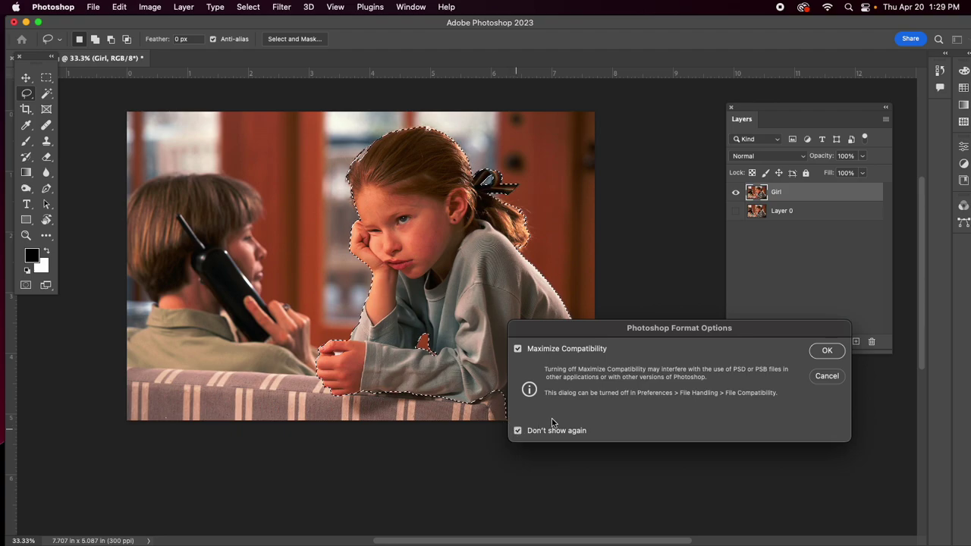
click(826, 352)
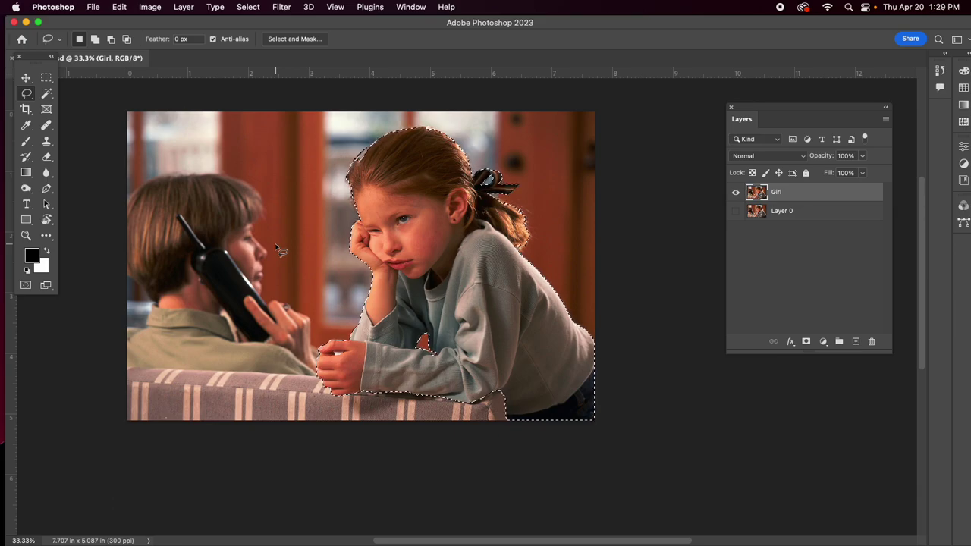
- Move the floating toolbox clear of the document's name tab and shift the application window slightly
drag(27, 58, 34, 79)
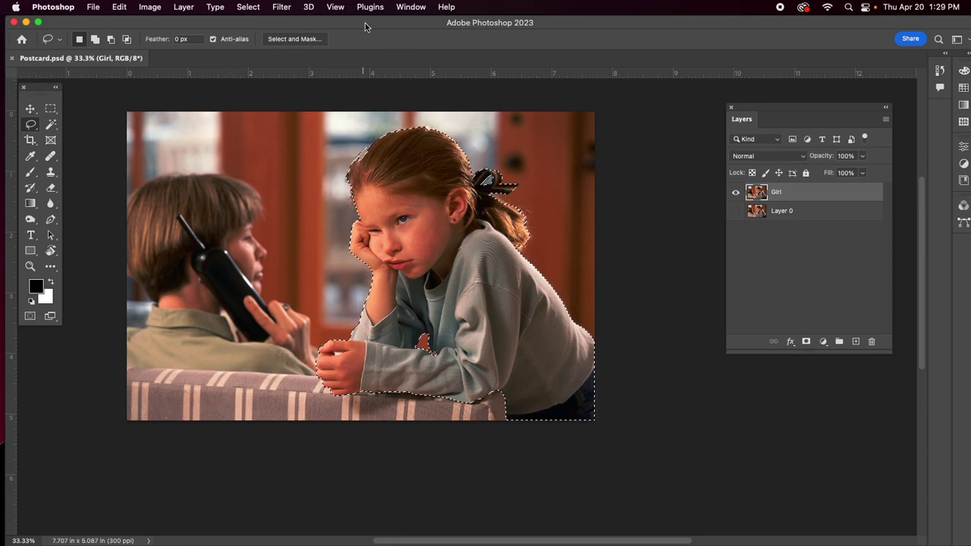
drag(229, 27, 238, 28)
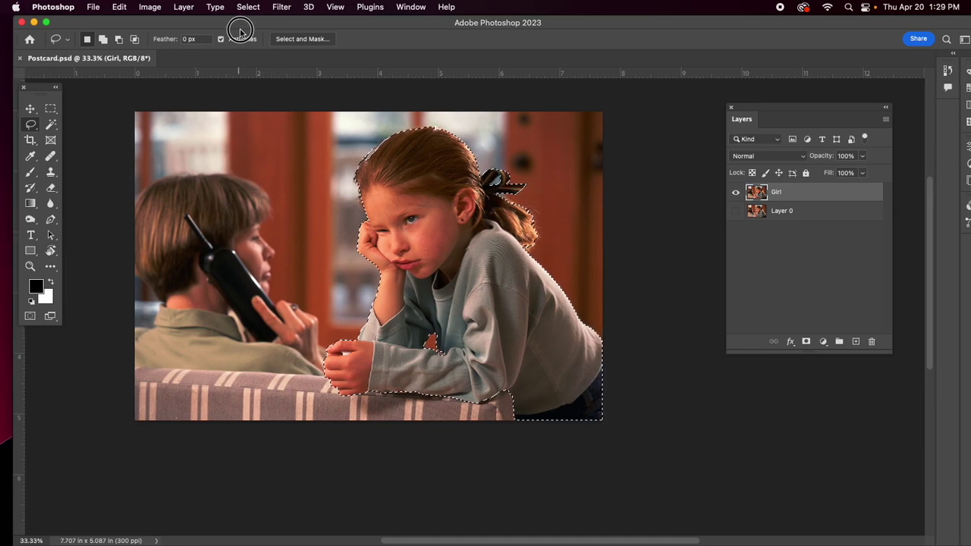